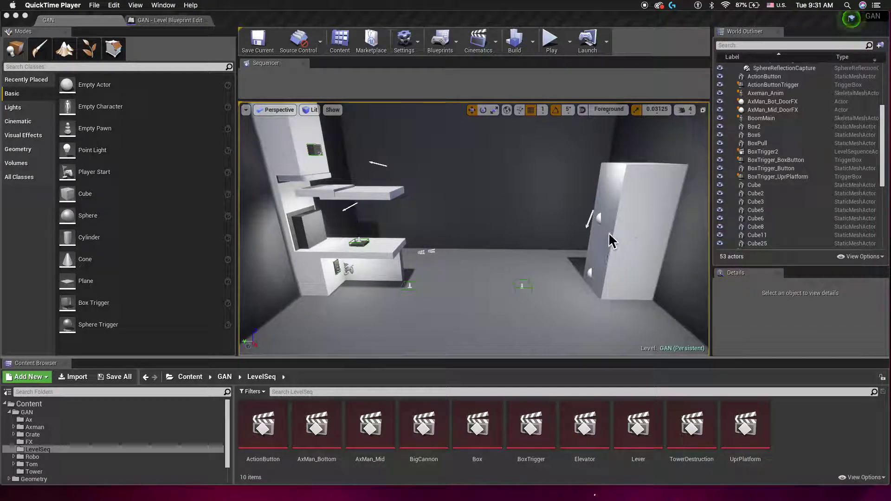
- Inspect the AxMan_Mid_DoorFX and AxMan_Bot_DoorFX effect actors around the tall pillar
{"action": "left_click", "coordinate": [470, 231]}
{"action": "mouse_move", "coordinate": [467, 223]}
{"action": "left_mouse_down"}
{"action": "mouse_move", "coordinate": [466, 210]}
{"action": "mouse_move", "coordinate": [477, 224]}
{"action": "mouse_move", "coordinate": [374, 224]}
{"action": "mouse_move", "coordinate": [637, 193]}
{"action": "mouse_move", "coordinate": [524, 199]}
{"action": "left_mouse_up"}
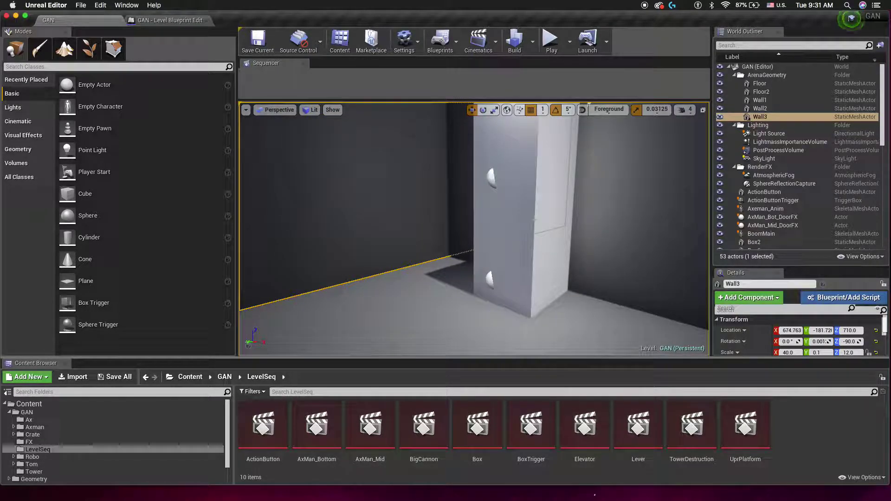
{"action": "left_click", "coordinate": [490, 267]}
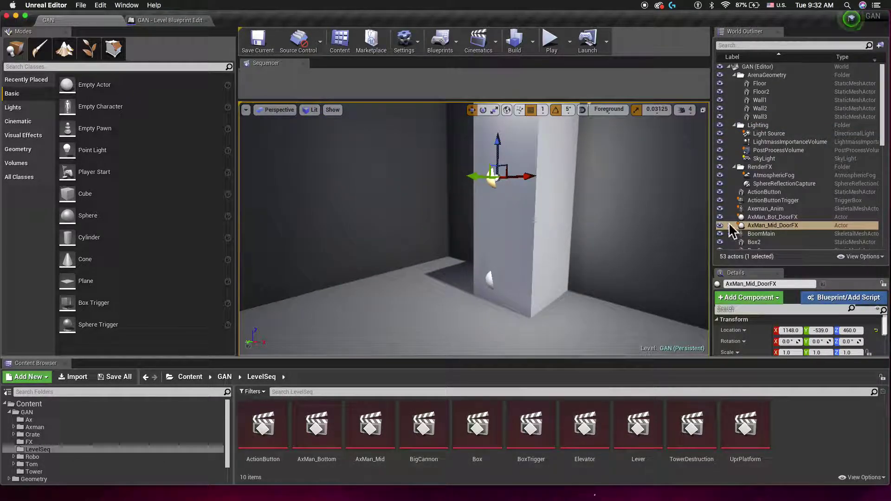
{"action": "left_click", "coordinate": [759, 217]}
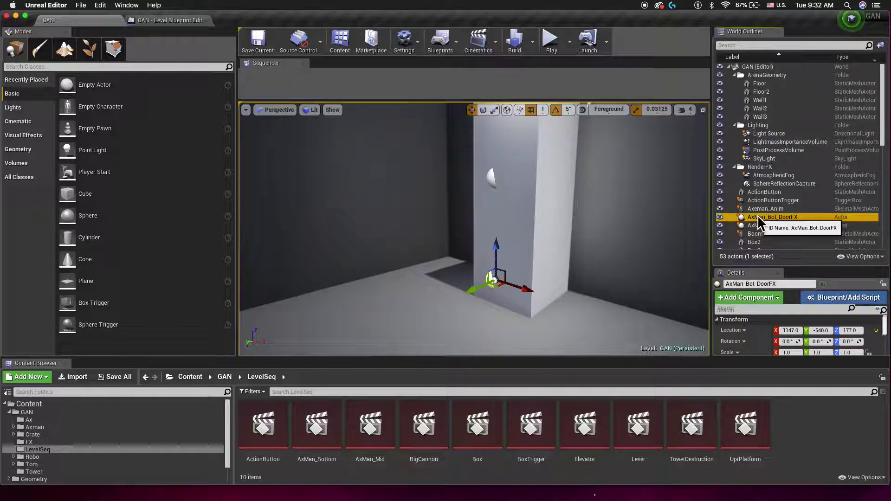
{"action": "scroll", "coordinate": [544, 232], "scroll_direction": "down", "scroll_amount": 3}
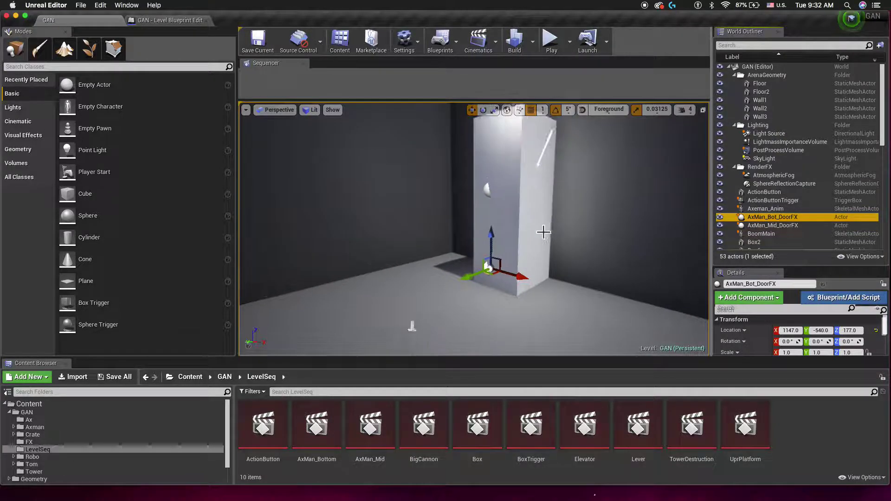
{"action": "scroll", "coordinate": [543, 232], "scroll_direction": "down", "scroll_amount": 2}
{"action": "right_click_drag", "start_coordinate": [571, 262], "coordinate": [479, 262]}
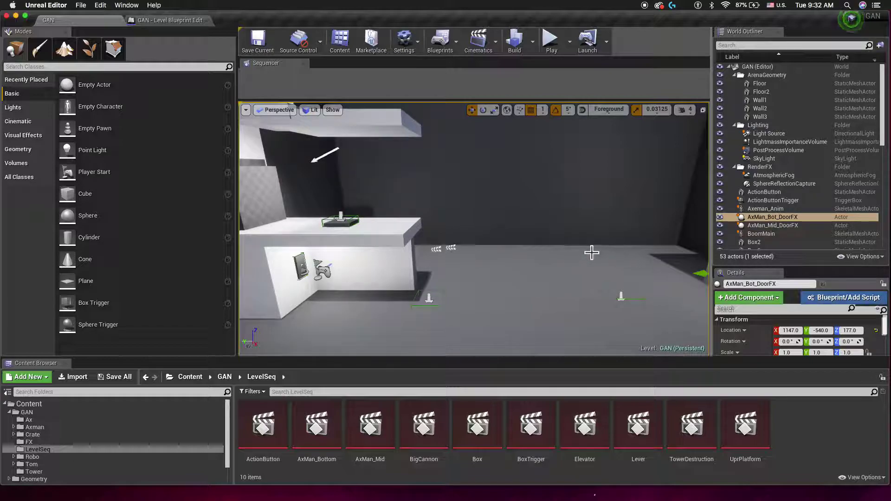
{"action": "right_click_drag", "start_coordinate": [592, 254], "coordinate": [578, 251]}
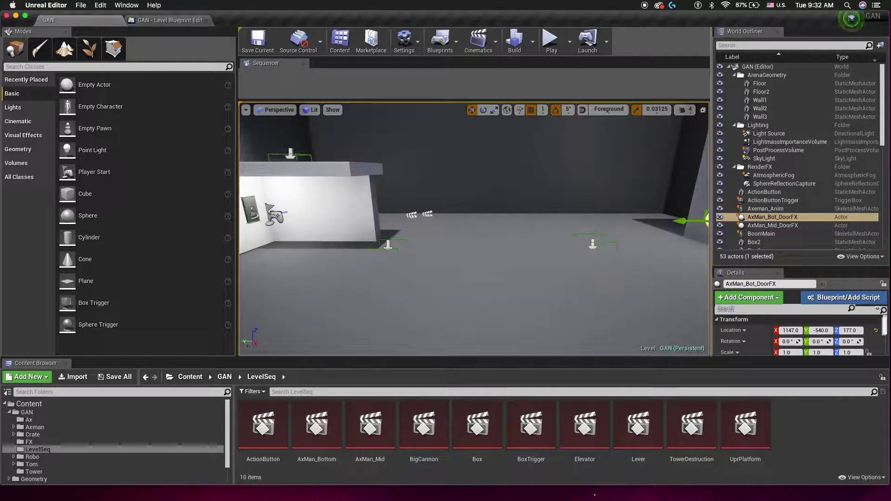
- Select the floor TriggerBox, Floor2 and the StartTrigger volume, framing the StartTrigger
{"action": "left_click", "coordinate": [592, 243]}
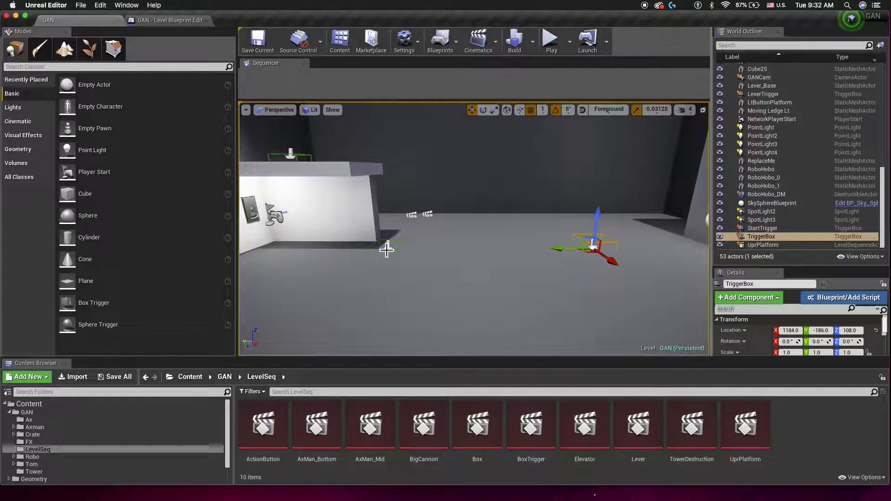
{"action": "left_click", "coordinate": [387, 248]}
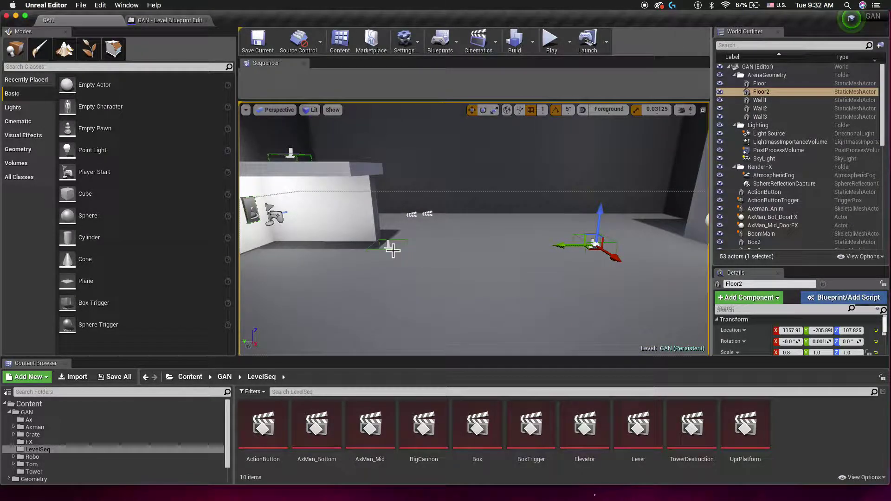
{"action": "left_click", "coordinate": [389, 248]}
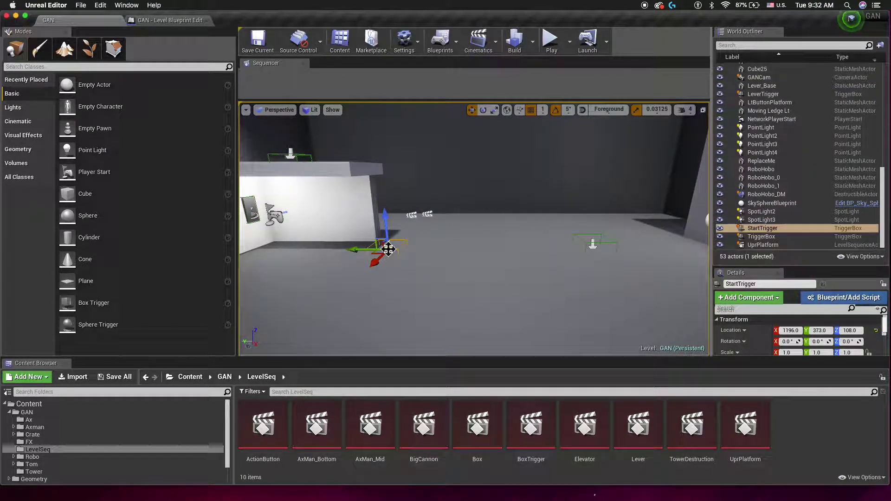
{"action": "key", "text": "f"}
{"action": "right_click_drag", "start_coordinate": [520, 232], "coordinate": [506, 230]}
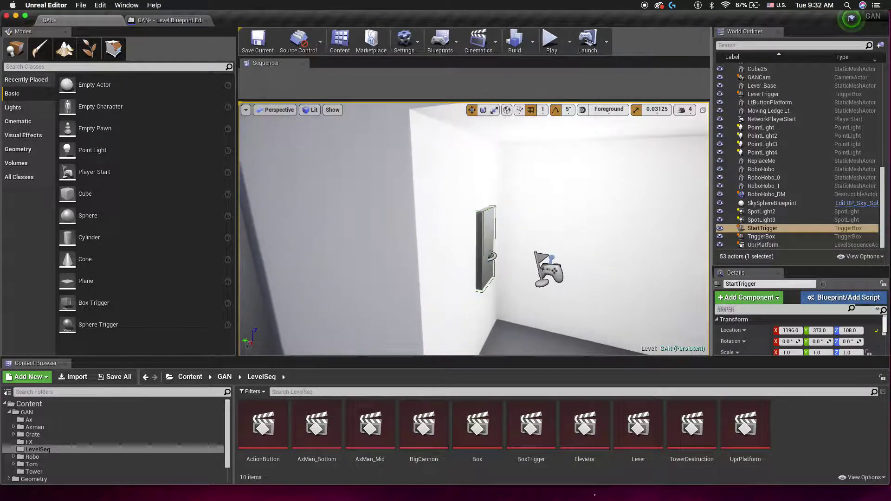
- Inspect the Cube2 wall and LeverTrigger, then select the BoxTrigger_BoxButton and BoxTrigger_UprPlatform volumes
{"action": "left_click", "coordinate": [434, 188]}
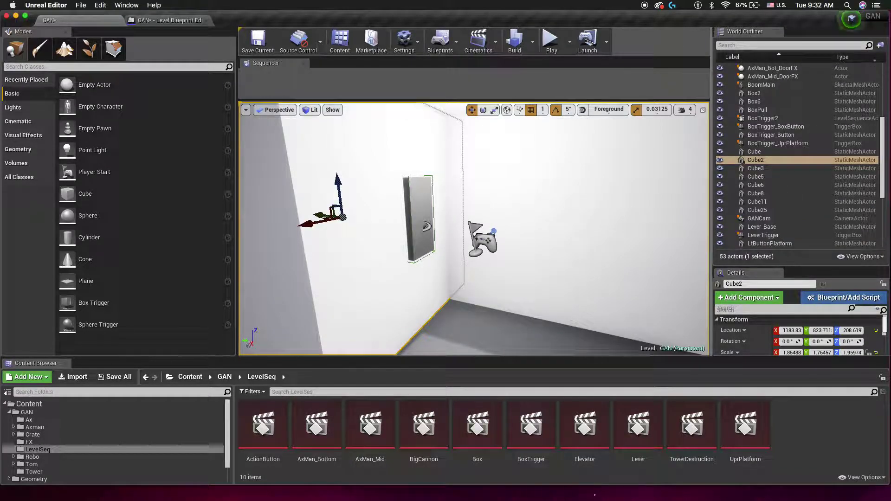
{"action": "left_click", "coordinate": [429, 225]}
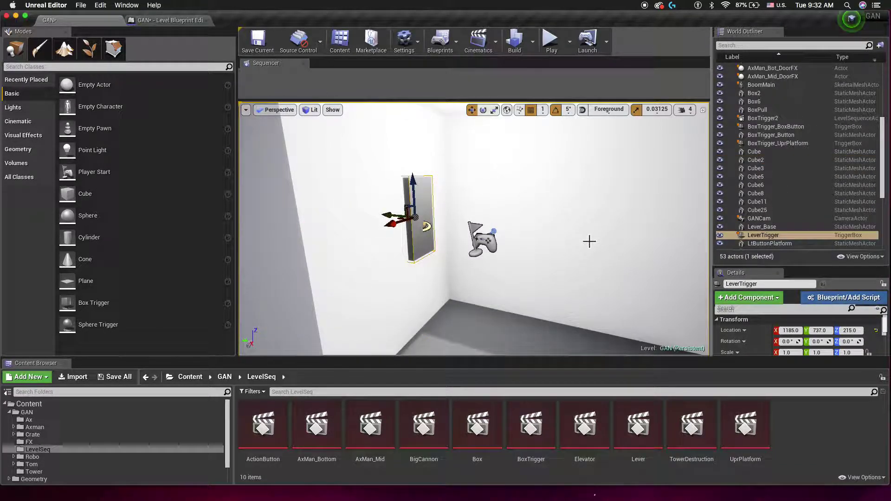
{"action": "key", "text": "f"}
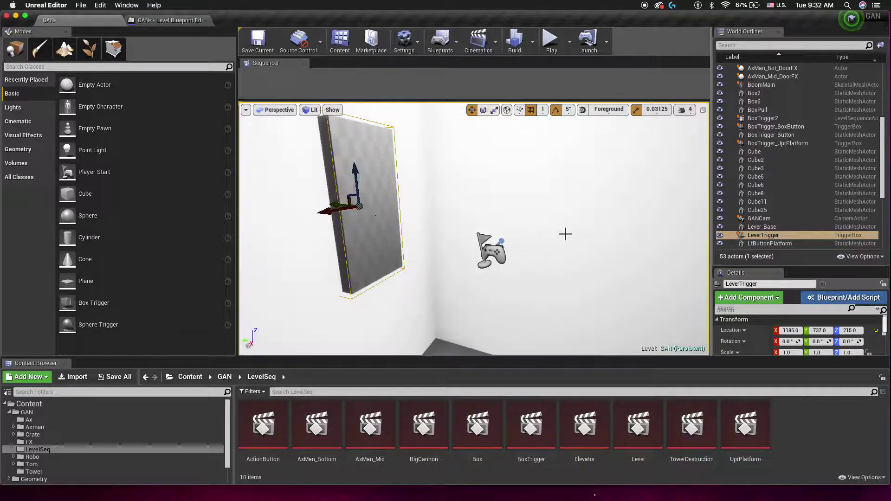
{"action": "mouse_move", "coordinate": [538, 195]}
{"action": "right_mouse_down"}
{"action": "mouse_move", "coordinate": [538, 220]}
{"action": "mouse_move", "coordinate": [450, 256]}
{"action": "right_mouse_up"}
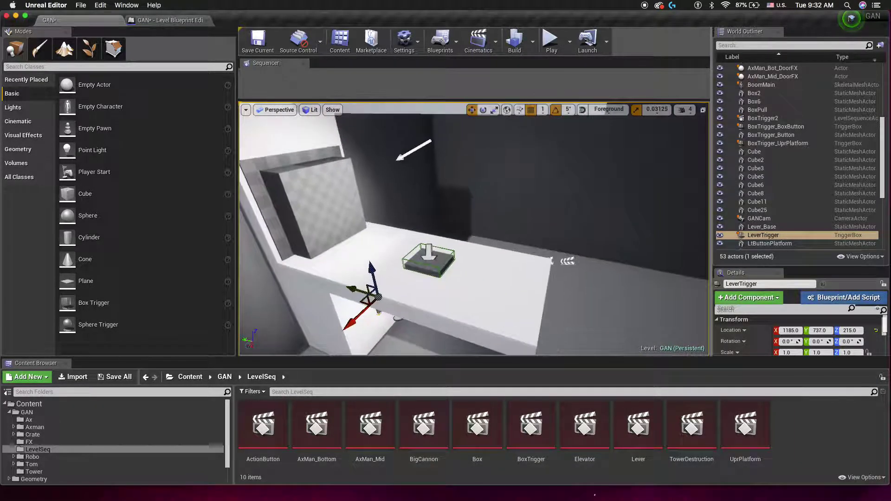
{"action": "scroll", "coordinate": [439, 262], "scroll_direction": "up", "scroll_amount": 3}
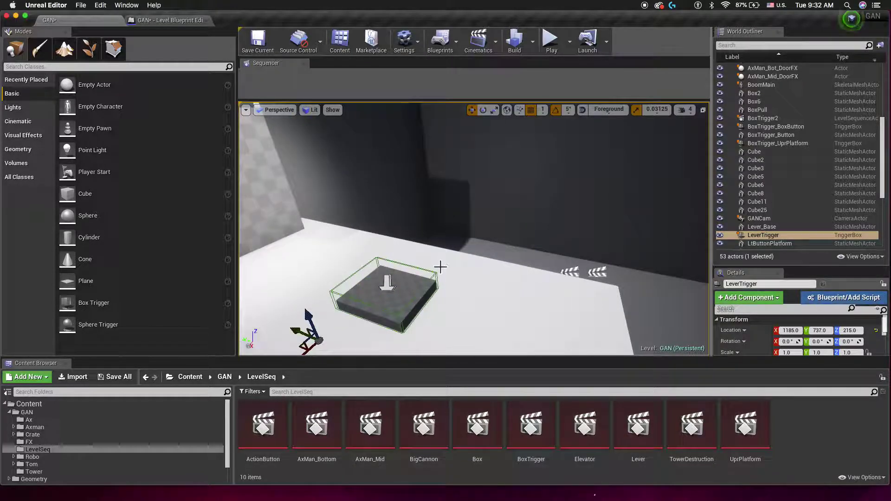
{"action": "right_click_drag", "start_coordinate": [440, 267], "coordinate": [445, 263]}
{"action": "scroll", "coordinate": [445, 264], "scroll_direction": "up", "scroll_amount": 3}
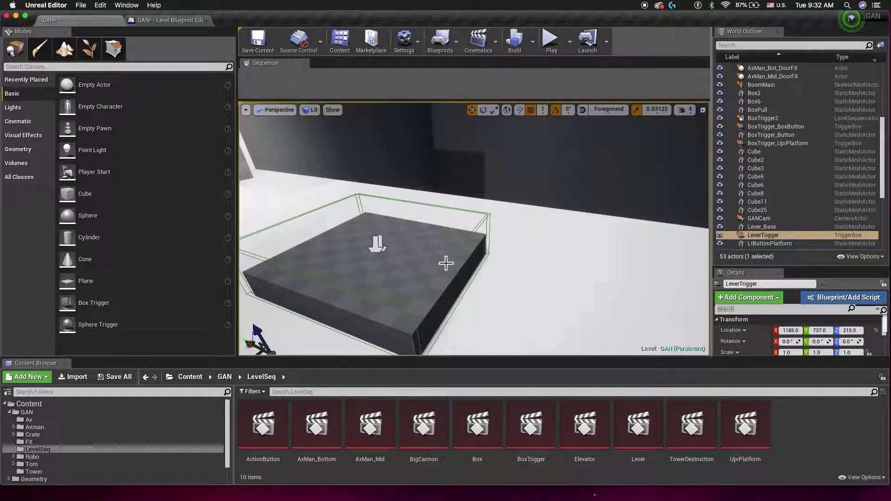
{"action": "right_click_drag", "start_coordinate": [445, 263], "coordinate": [505, 287]}
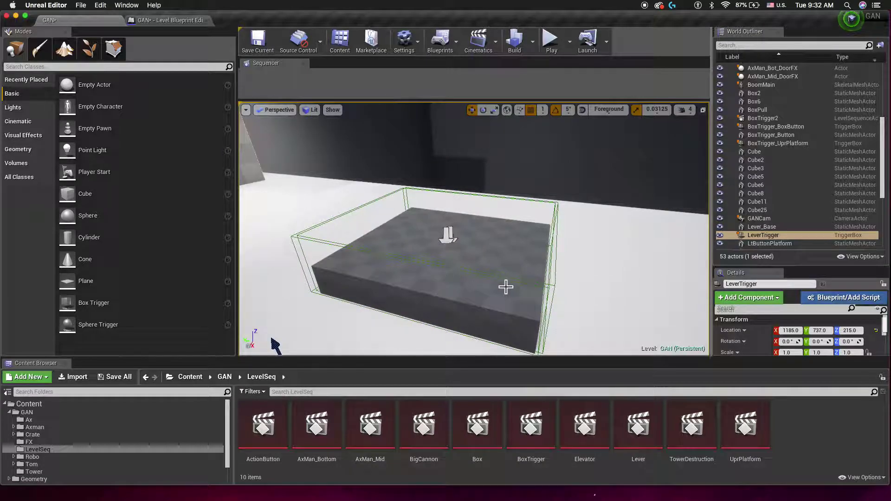
{"action": "left_click", "coordinate": [445, 238]}
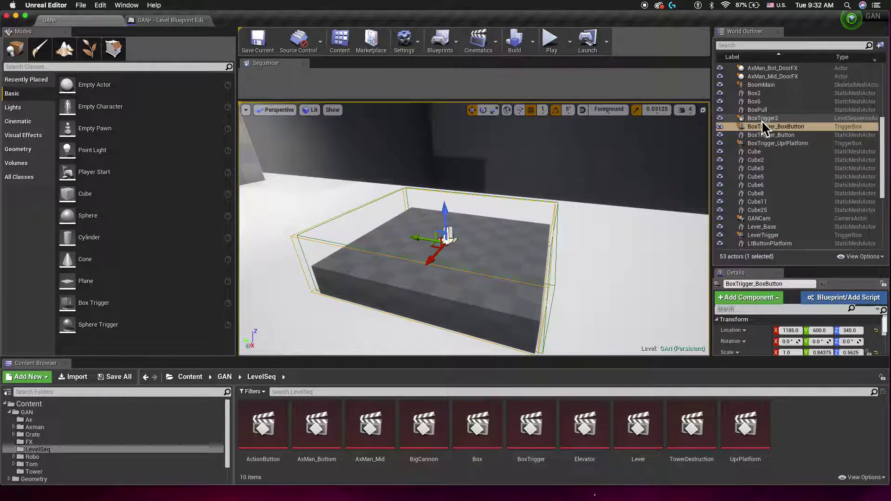
{"action": "left_click", "coordinate": [780, 142]}
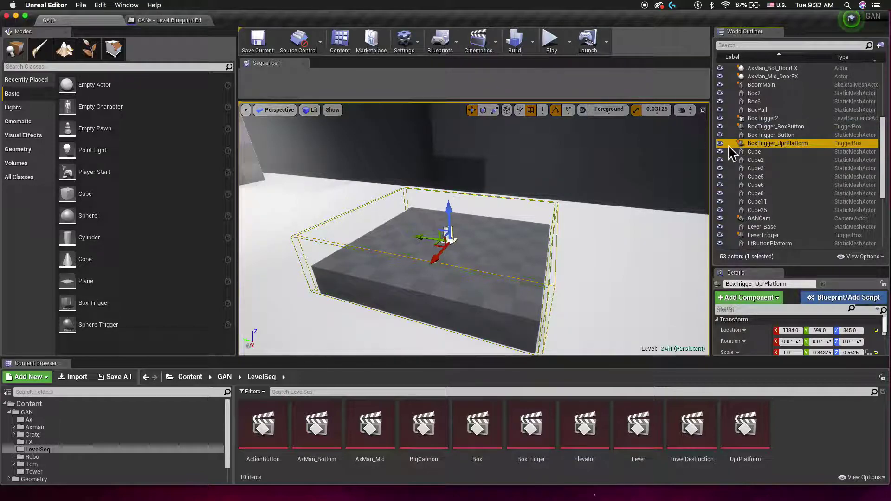
- In the Level Blueprint Event Graph, wrap the UprPlatform overlap event nodes in a new comment
{"action": "left_click", "coordinate": [170, 20]}
{"action": "scroll", "coordinate": [378, 185], "scroll_direction": "down", "scroll_amount": 3}
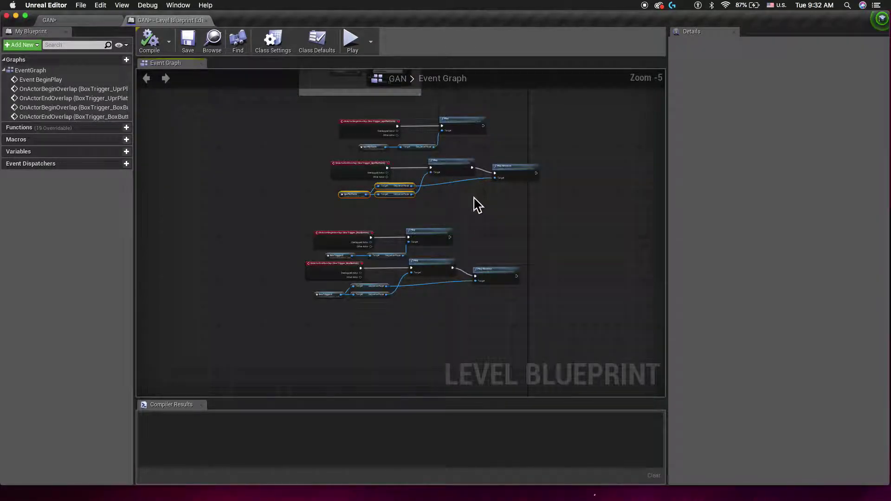
{"action": "right_click_drag", "start_coordinate": [474, 204], "coordinate": [454, 245]}
{"action": "scroll", "coordinate": [435, 225], "scroll_direction": "up", "scroll_amount": 2}
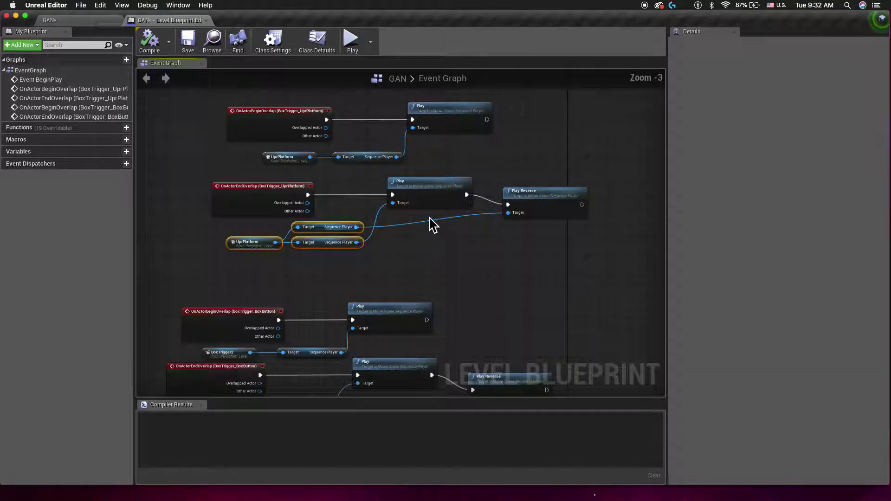
{"action": "right_click_drag", "start_coordinate": [432, 225], "coordinate": [456, 256]}
{"action": "scroll", "coordinate": [455, 256], "scroll_direction": "down", "scroll_amount": 1}
{"action": "left_click_drag", "start_coordinate": [481, 207], "coordinate": [253, 272]}
{"action": "right_click_drag", "start_coordinate": [384, 215], "coordinate": [337, 188]}
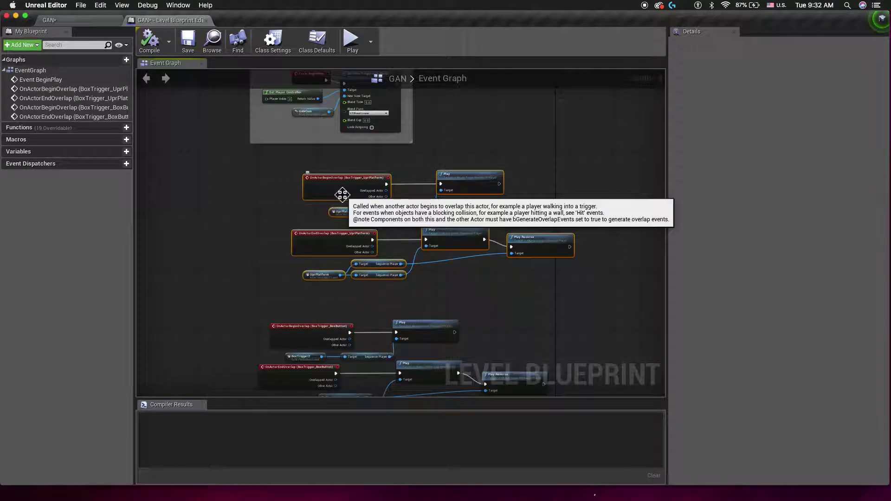
{"action": "key", "text": "c"}
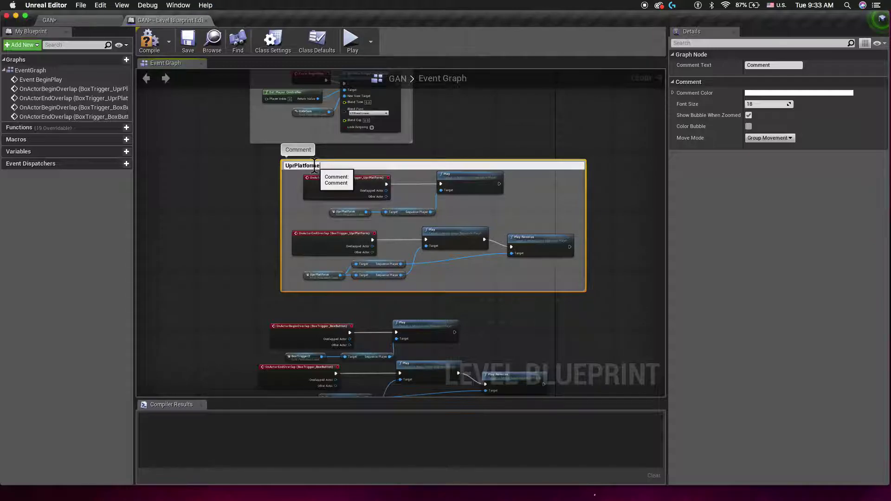
- Confirm the UprPlatform comment, then group the box-button overlap nodes in a comment titled BoxButton
{"action": "key", "text": "Return"}
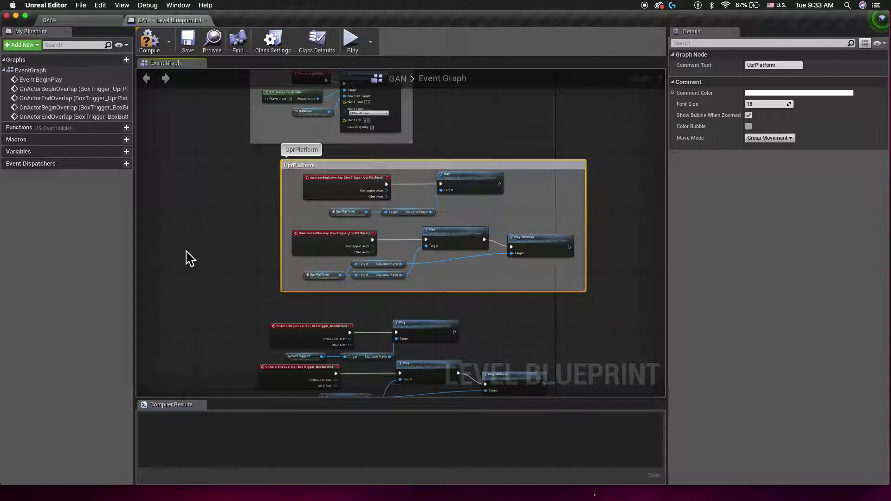
{"action": "right_click_drag", "start_coordinate": [238, 282], "coordinate": [232, 175]}
{"action": "left_click", "coordinate": [534, 197]}
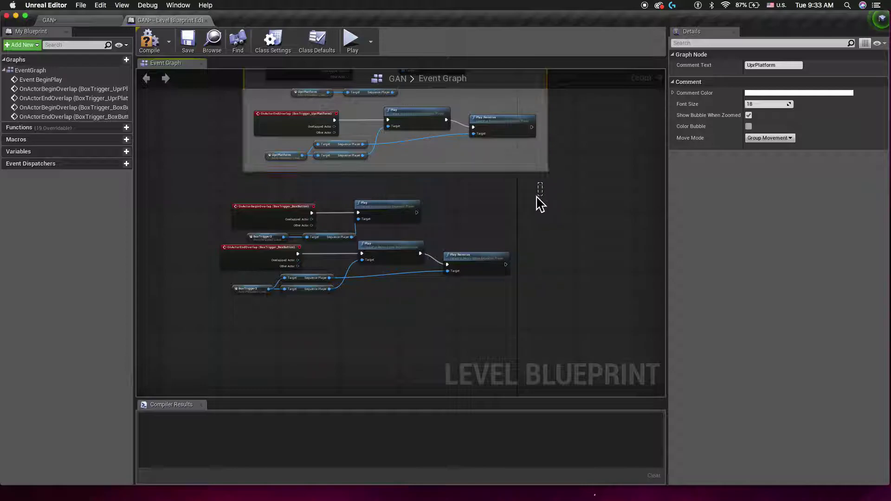
{"action": "left_click_drag", "start_coordinate": [560, 198], "coordinate": [195, 311]}
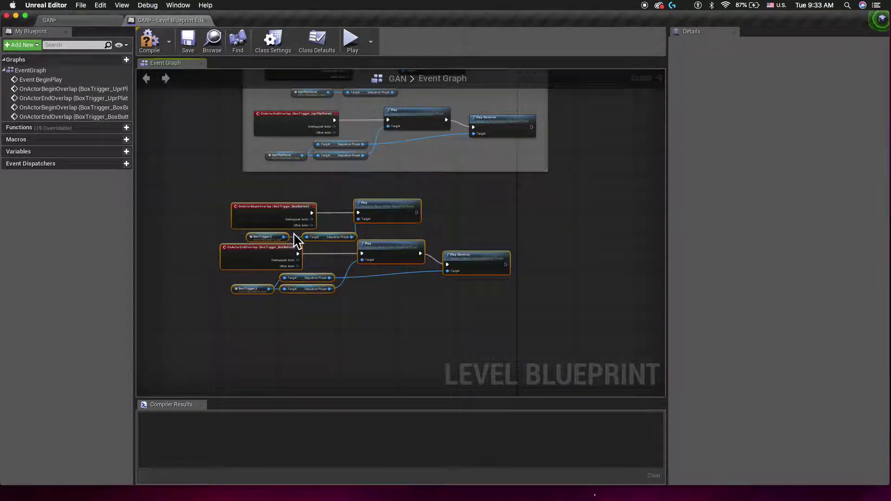
{"action": "key", "text": "c"}
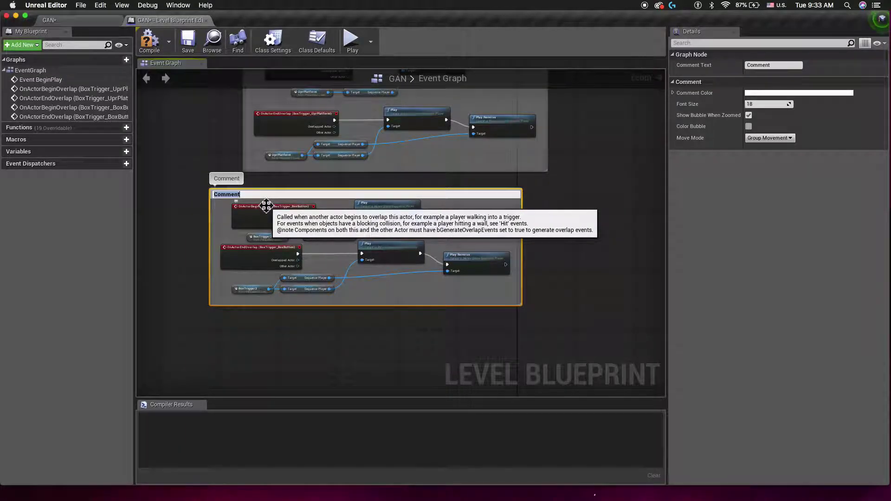
{"action": "type", "text": "Button"}
{"action": "key", "text": "Return"}
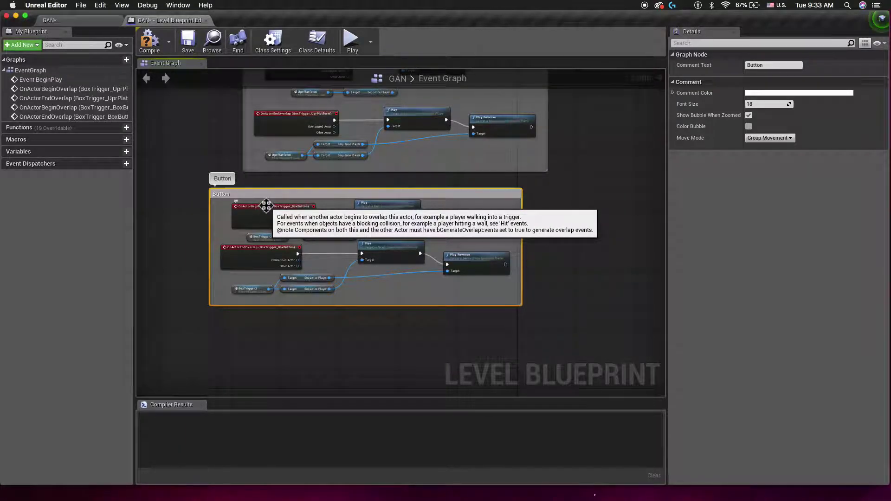
{"action": "right_click_drag", "start_coordinate": [222, 166], "coordinate": [275, 241]}
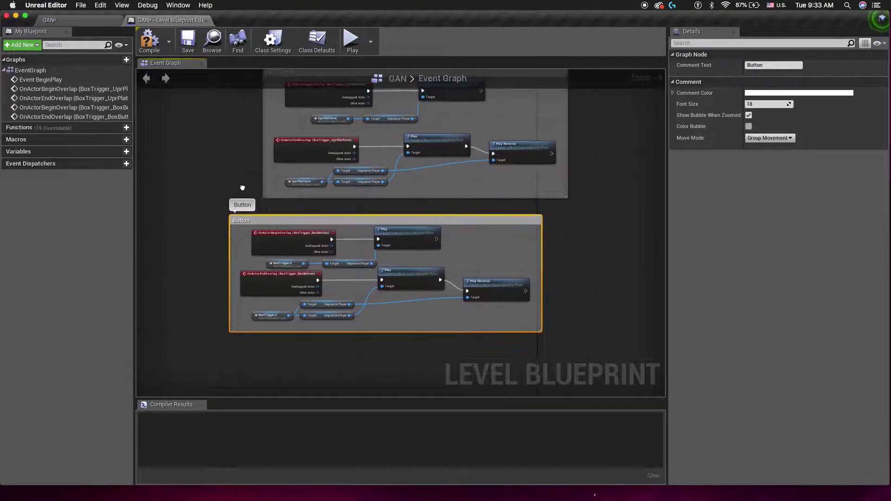
{"action": "double_click", "coordinate": [256, 226]}
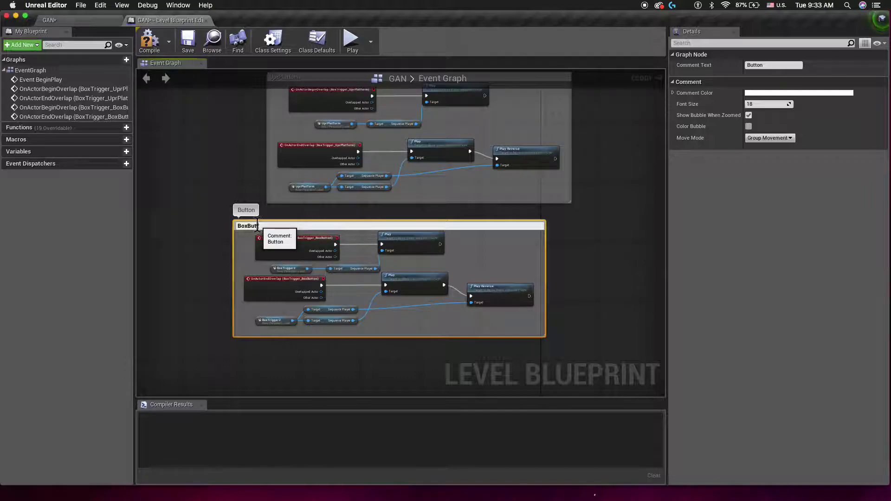
{"action": "key", "text": "Return"}
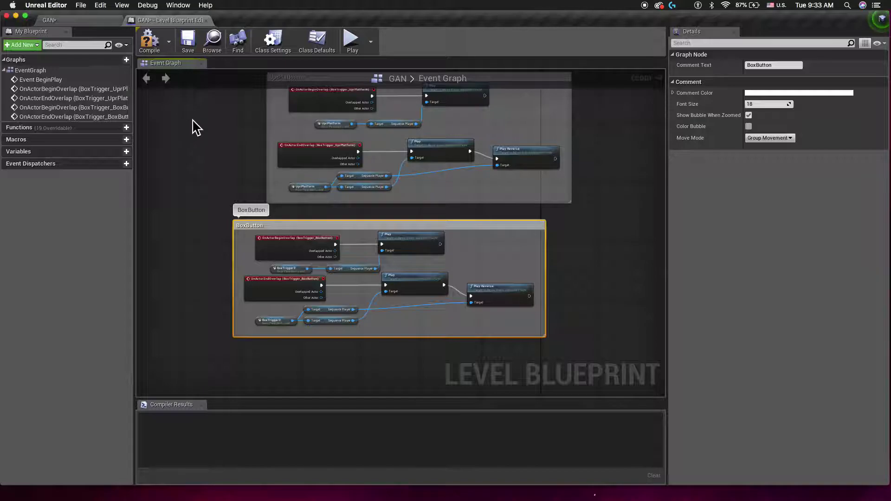
{"action": "right_click_drag", "start_coordinate": [197, 127], "coordinate": [205, 222]}
- Review the Camera, UprPlatform and BoxButton comment groups, then return to the GAN level
{"action": "scroll", "coordinate": [253, 221], "scroll_direction": "down", "scroll_amount": 3}
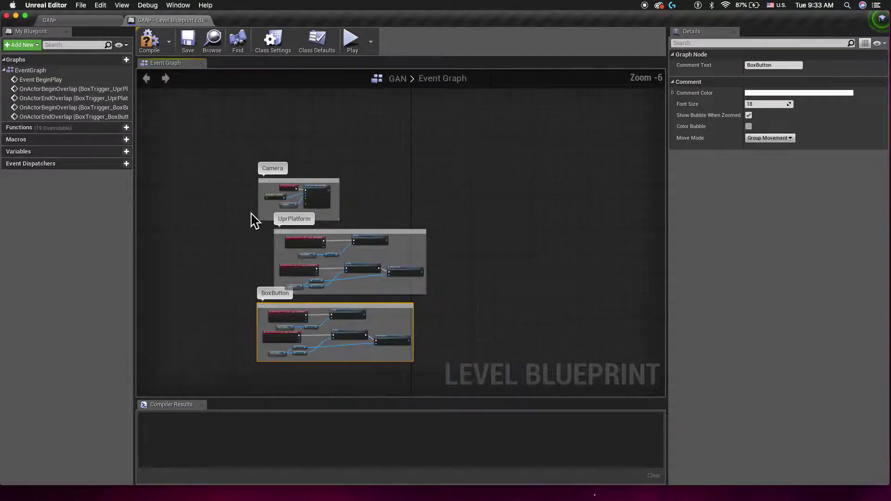
{"action": "scroll", "coordinate": [253, 221], "scroll_direction": "up", "scroll_amount": 5}
{"action": "right_click_drag", "start_coordinate": [251, 201], "coordinate": [239, 205]}
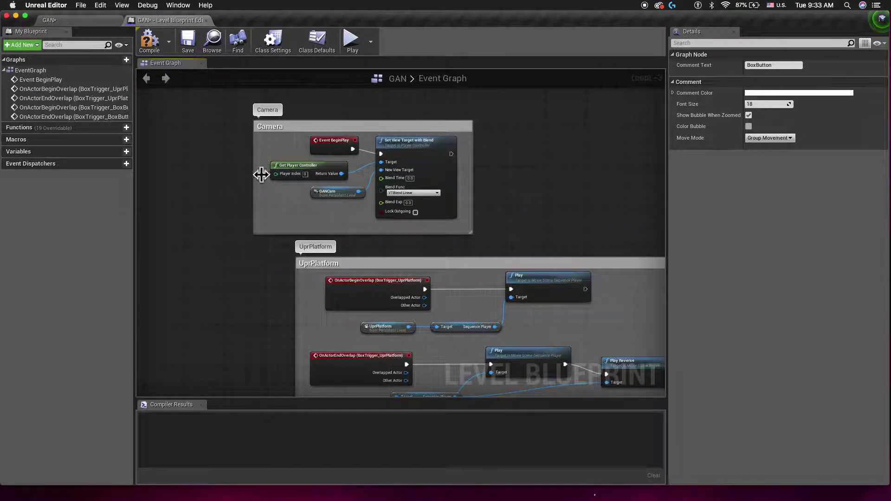
{"action": "scroll", "coordinate": [277, 261], "scroll_direction": "down", "scroll_amount": 1}
{"action": "mouse_move", "coordinate": [276, 261]}
{"action": "right_mouse_down"}
{"action": "mouse_move", "coordinate": [267, 159]}
{"action": "mouse_move", "coordinate": [278, 175]}
{"action": "right_mouse_up"}
{"action": "scroll", "coordinate": [274, 197], "scroll_direction": "down", "scroll_amount": 1}
{"action": "scroll", "coordinate": [278, 175], "scroll_direction": "down", "scroll_amount": 1}
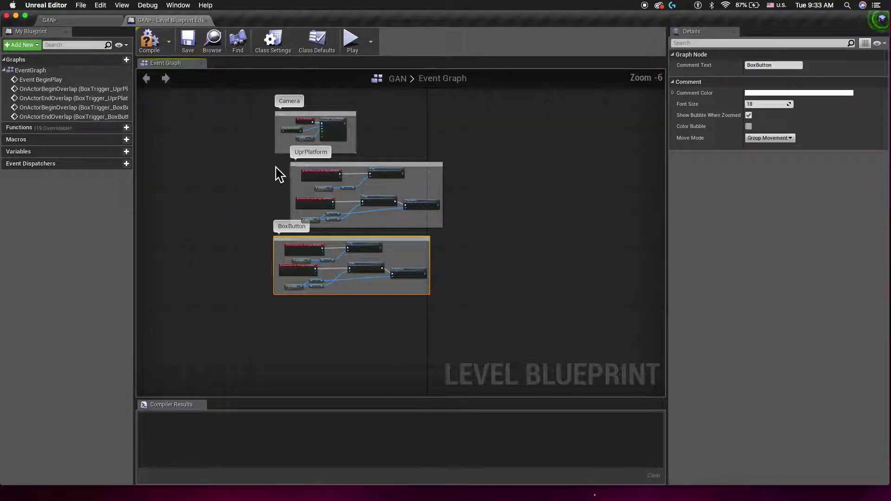
{"action": "left_click", "coordinate": [84, 19]}
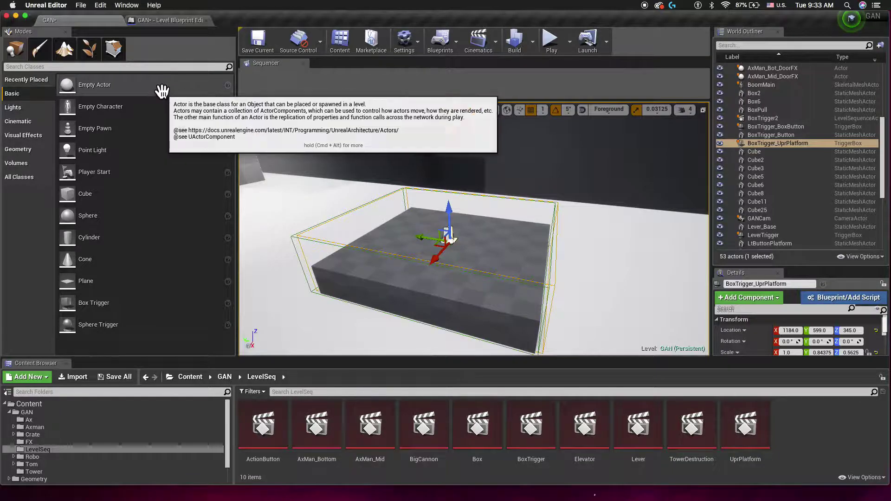
- Save the GAN map and frame the upper-platform trigger box in the viewport
{"action": "key", "text": "super+s"}
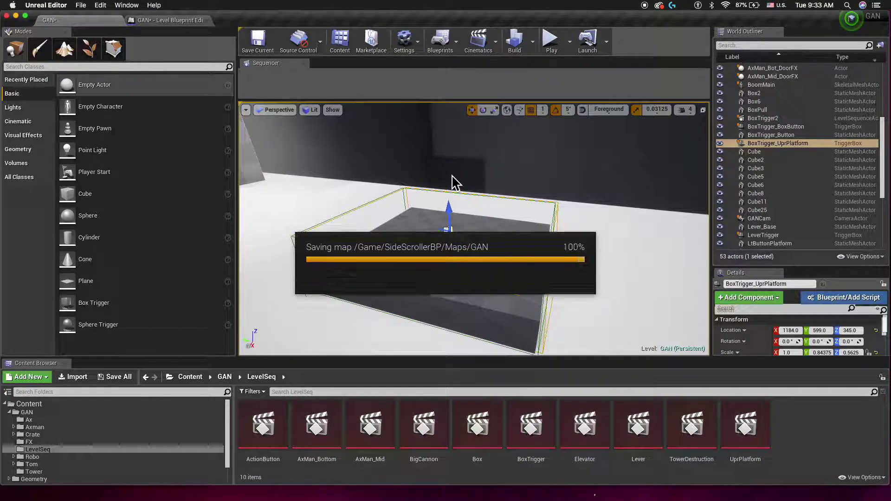
{"action": "key", "text": "f"}
{"action": "mouse_move", "coordinate": [456, 176]}
{"action": "left_mouse_down", "text": "alt"}
{"action": "mouse_move", "coordinate": [466, 151]}
{"action": "mouse_move", "coordinate": [459, 190]}
{"action": "mouse_move", "coordinate": [433, 195]}
{"action": "left_mouse_up", "text": "alt"}
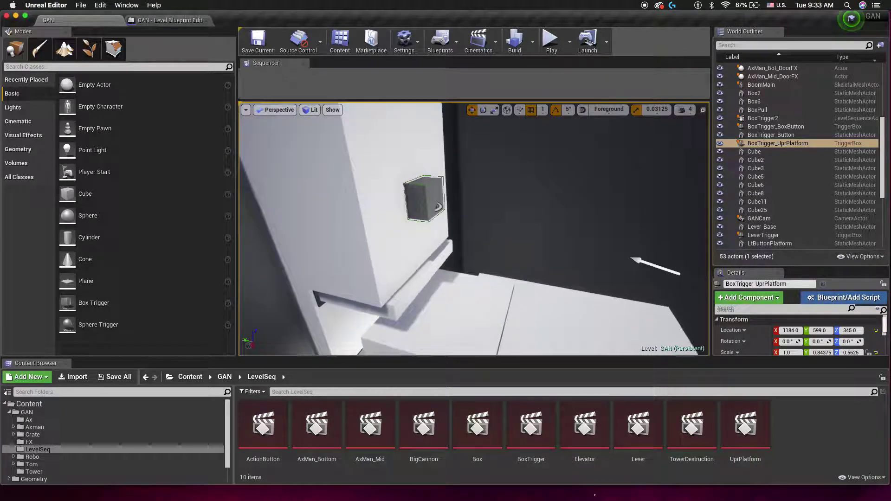
- Select the ActionButton on the tower, view it up close, and open the BoxTrigger level sequence
{"action": "left_click", "coordinate": [424, 186]}
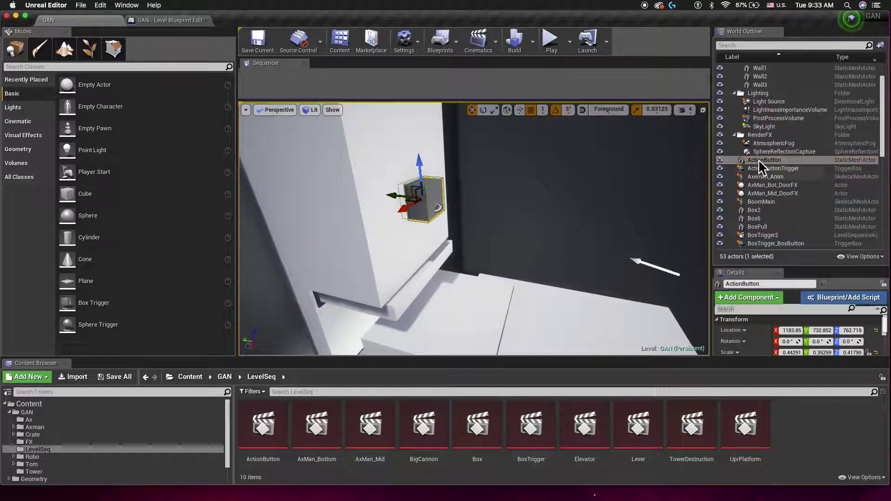
{"action": "mouse_move", "coordinate": [527, 304]}
{"action": "left_mouse_down", "text": "alt"}
{"action": "mouse_move", "coordinate": [539, 352]}
{"action": "mouse_move", "coordinate": [521, 291]}
{"action": "left_mouse_up", "text": "alt"}
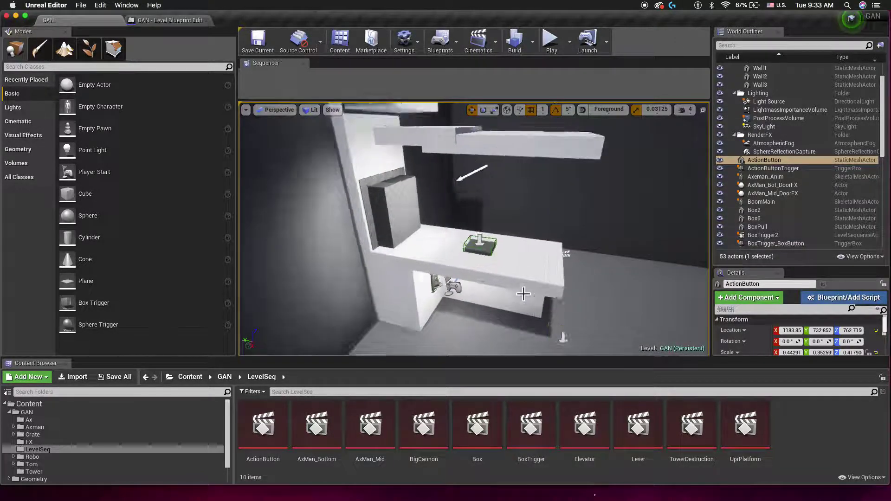
{"action": "scroll", "coordinate": [521, 291], "scroll_direction": "up", "scroll_amount": 3}
{"action": "left_click_drag", "start_coordinate": [520, 291], "coordinate": [375, 149], "text": "alt"}
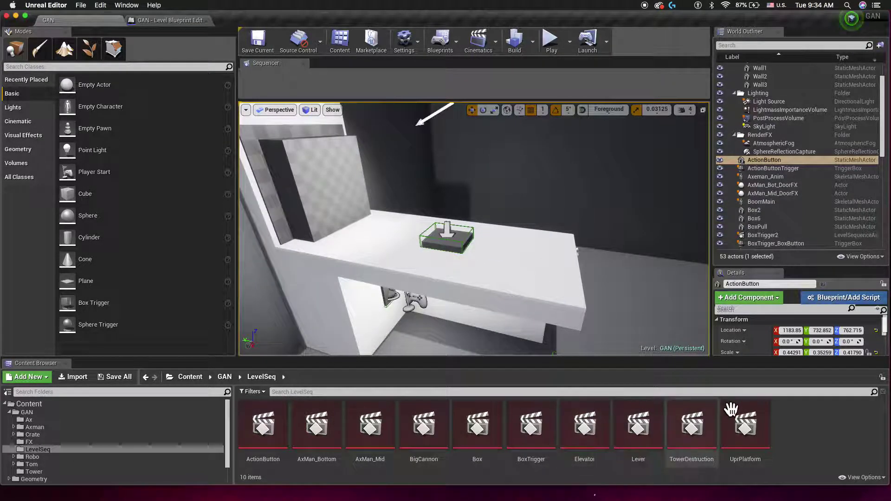
{"action": "double_click", "coordinate": [523, 425]}
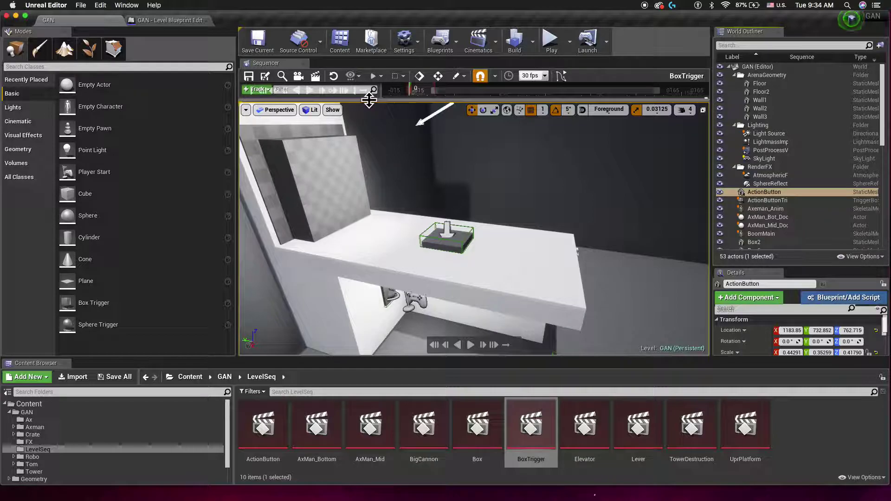
- Scrub the BoxTrigger sequence to about frame 11 and select the BoxTrigger2 and UprPlatform sequence actors
{"action": "left_click_drag", "start_coordinate": [369, 100], "coordinate": [367, 178]}
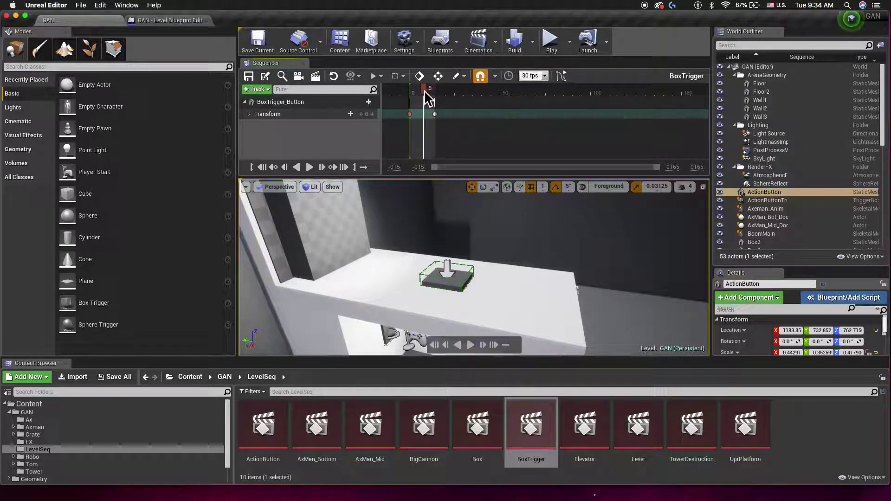
{"action": "left_click_drag", "start_coordinate": [401, 92], "coordinate": [429, 96]}
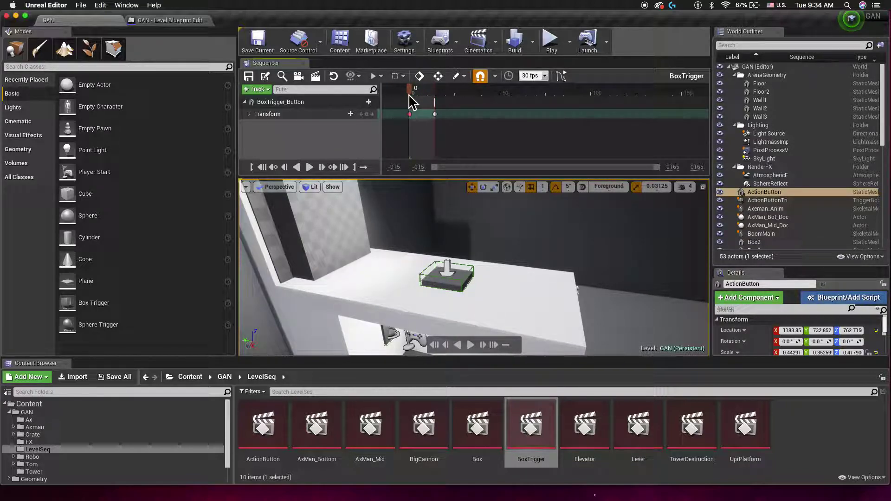
{"action": "left_click_drag", "start_coordinate": [501, 228], "coordinate": [563, 275]}
{"action": "mouse_move", "coordinate": [438, 214]}
{"action": "left_mouse_down"}
{"action": "mouse_move", "coordinate": [491, 246]}
{"action": "mouse_move", "coordinate": [468, 230]}
{"action": "left_mouse_up"}
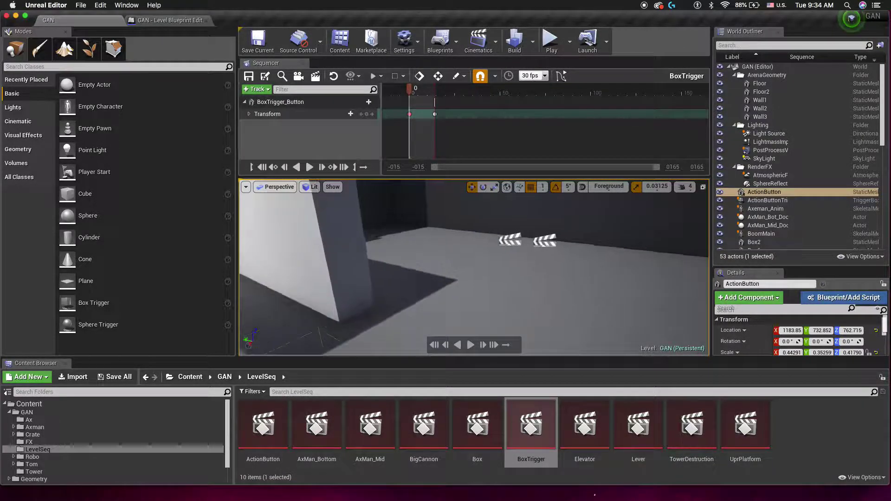
{"action": "left_click_drag", "start_coordinate": [467, 229], "coordinate": [424, 287]}
{"action": "left_click", "coordinate": [424, 288]}
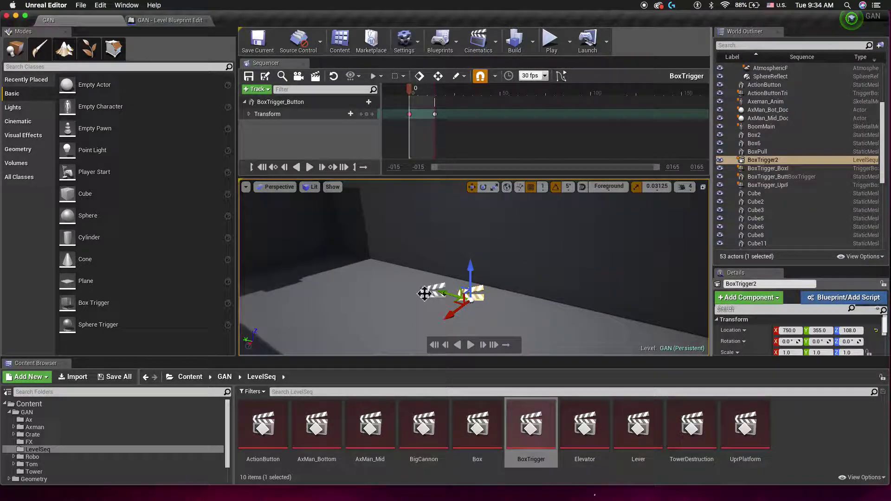
{"action": "left_click", "coordinate": [429, 294]}
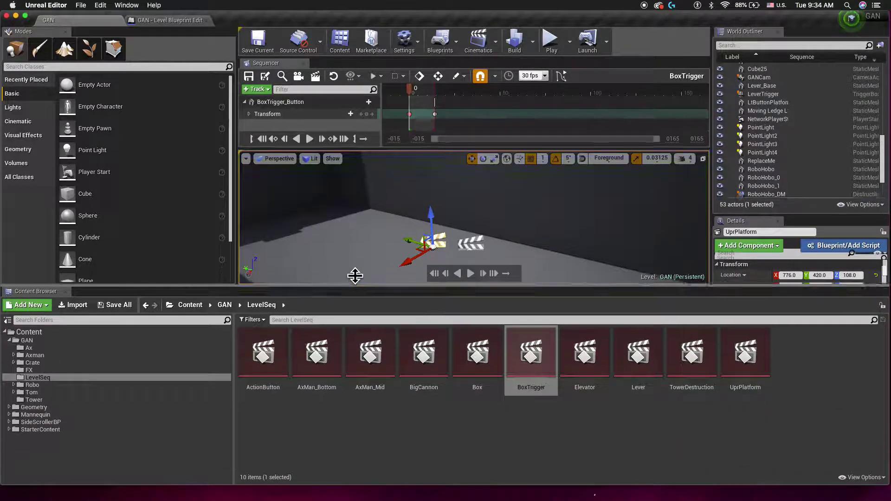
{"action": "left_click_drag", "start_coordinate": [356, 347], "coordinate": [347, 228]}
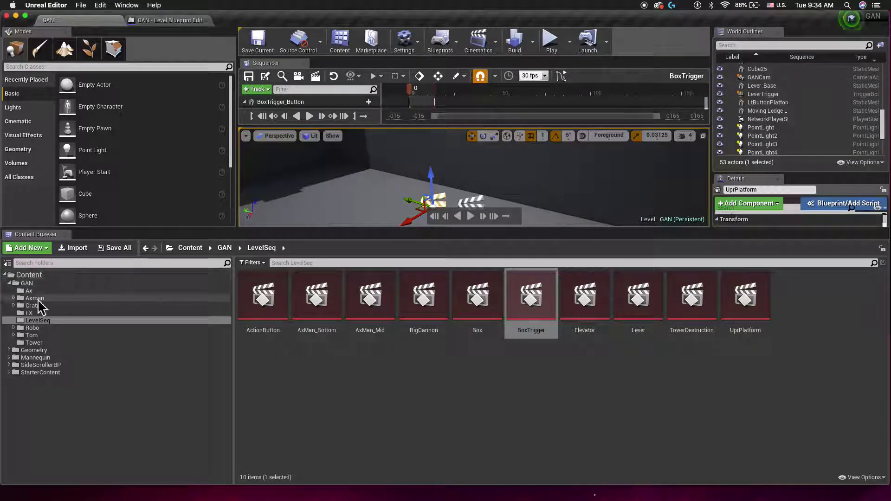
- Browse Content > GAN > Tom to the Animation and Mesh folders and select TomDefault
{"action": "left_click", "coordinate": [819, 375]}
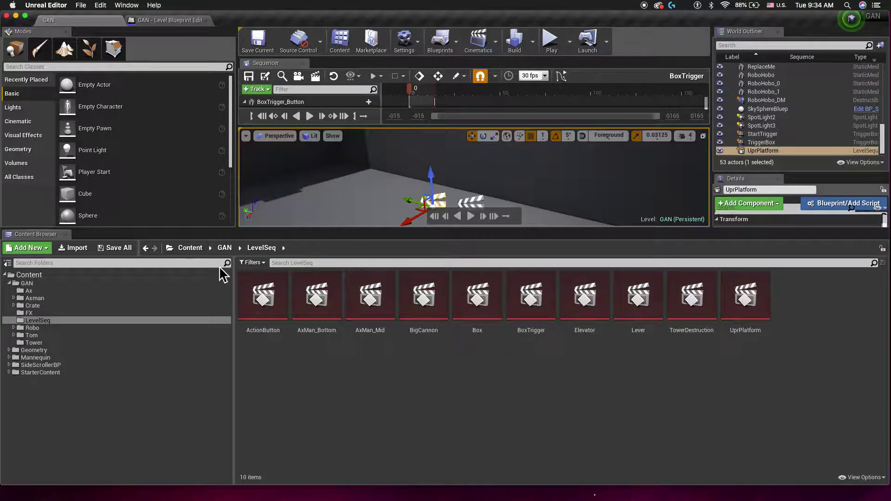
{"action": "left_click", "coordinate": [13, 298]}
{"action": "left_click", "coordinate": [13, 298]}
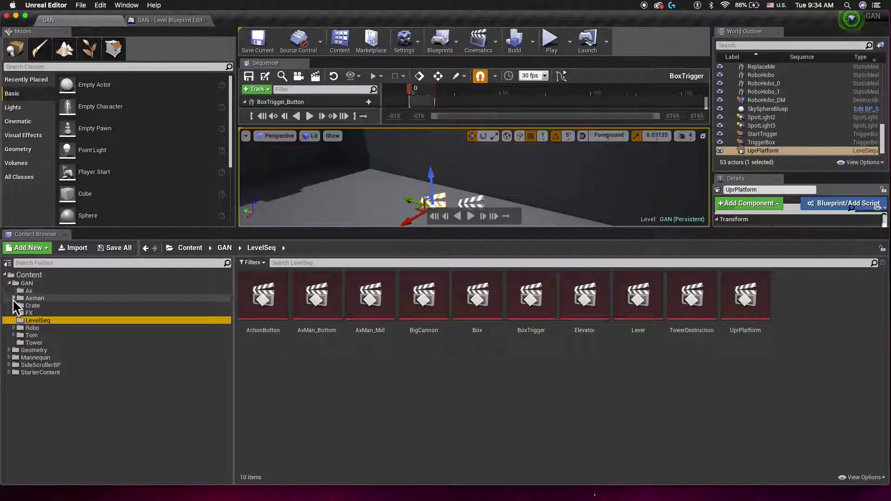
{"action": "left_click", "coordinate": [17, 335]}
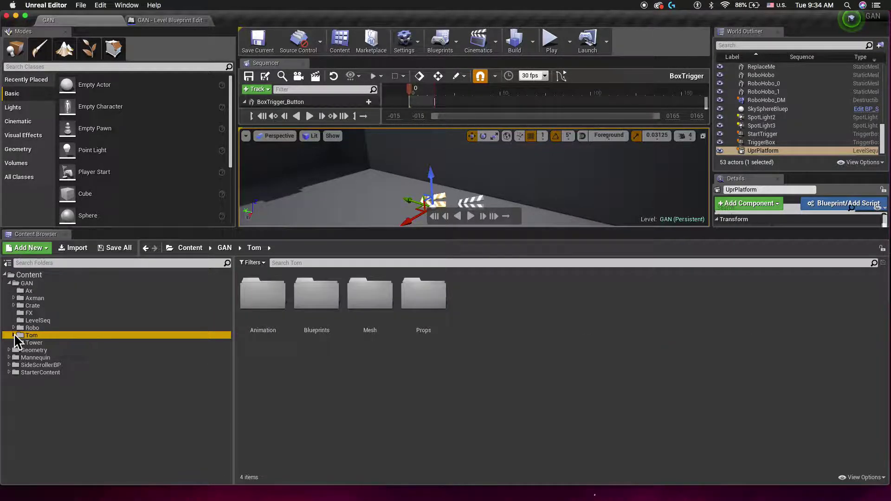
{"action": "double_click", "coordinate": [257, 309]}
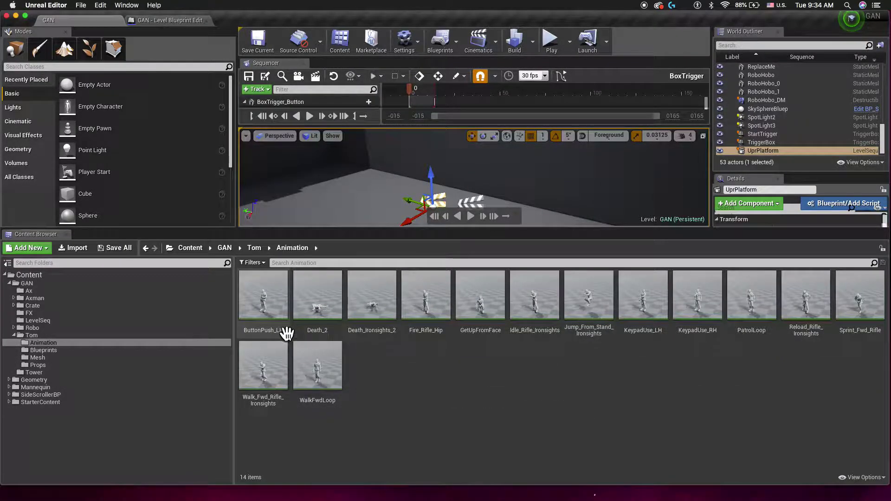
{"action": "left_click", "coordinate": [38, 357]}
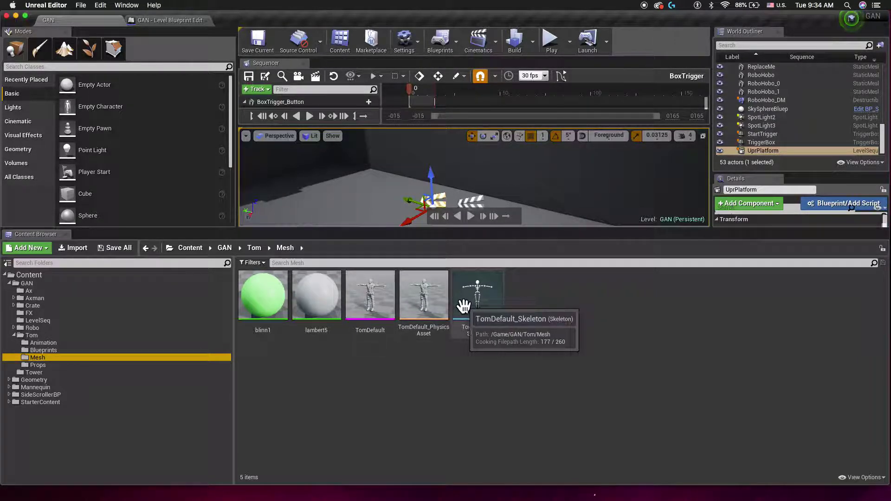
{"action": "left_click", "coordinate": [370, 309]}
- Open TomDefault in the Skeletal Mesh editor, orbit its preview, then switch to the TomAnim_Blend blend space
{"action": "double_click", "coordinate": [371, 308]}
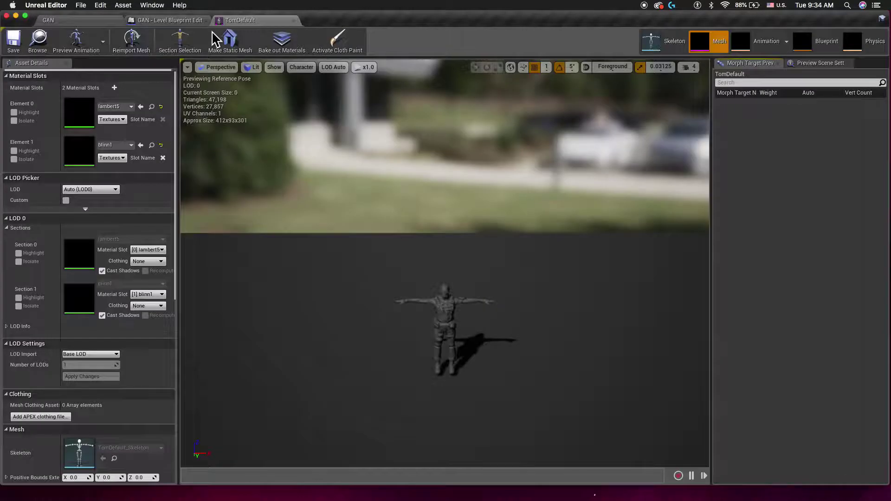
{"action": "scroll", "coordinate": [421, 202], "scroll_direction": "up", "scroll_amount": 1}
{"action": "scroll", "coordinate": [421, 203], "scroll_direction": "up", "scroll_amount": 1}
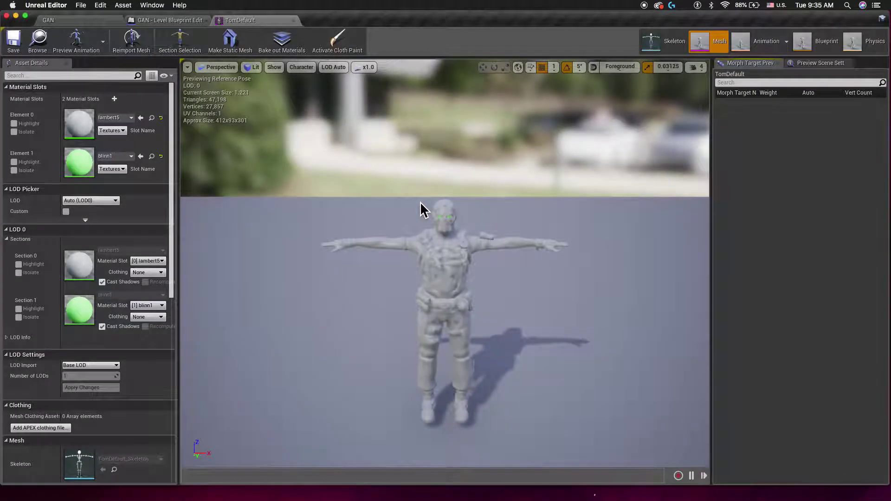
{"action": "scroll", "coordinate": [423, 206], "scroll_direction": "up", "scroll_amount": 1}
{"action": "scroll", "coordinate": [384, 201], "scroll_direction": "down", "scroll_amount": 2}
{"action": "mouse_move", "coordinate": [384, 201]}
{"action": "right_mouse_down"}
{"action": "mouse_move", "coordinate": [371, 242]}
{"action": "mouse_move", "coordinate": [374, 193]}
{"action": "right_mouse_up"}
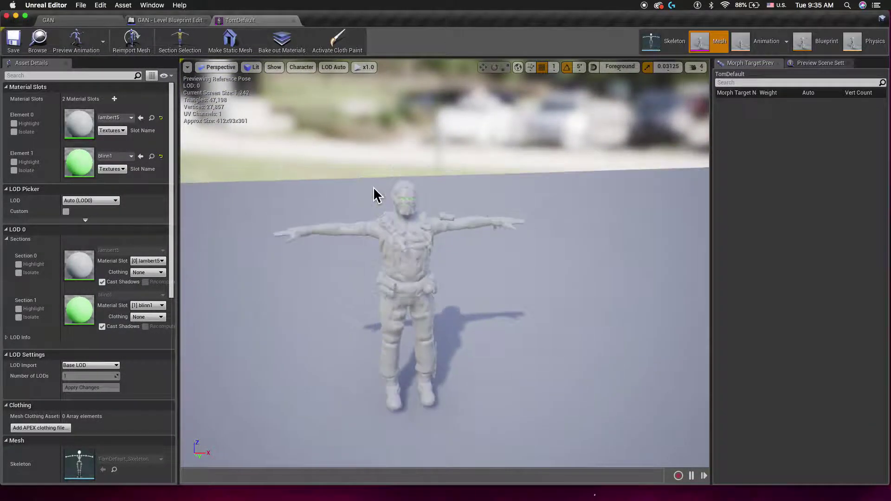
{"action": "left_click", "coordinate": [749, 45]}
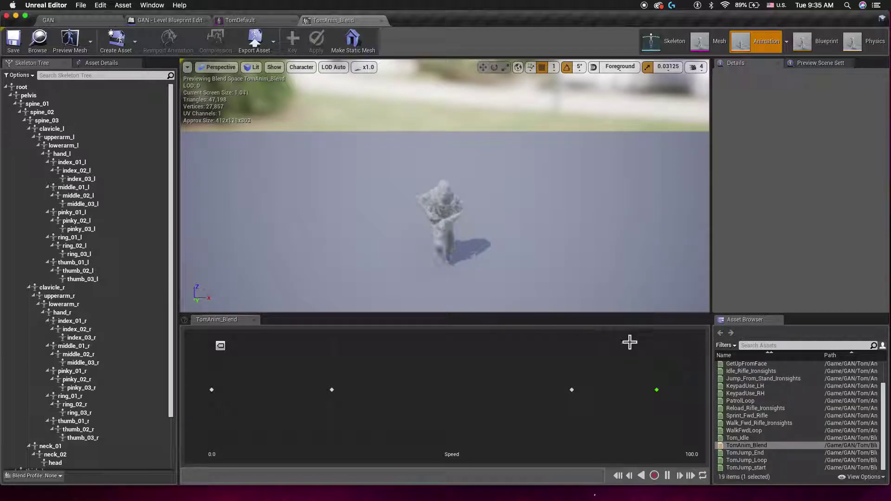
- Orbit the TomAnim_Blend preview around Tom, then switch to the TomDefault mesh
{"action": "left_click_drag", "start_coordinate": [406, 249], "coordinate": [451, 284]}
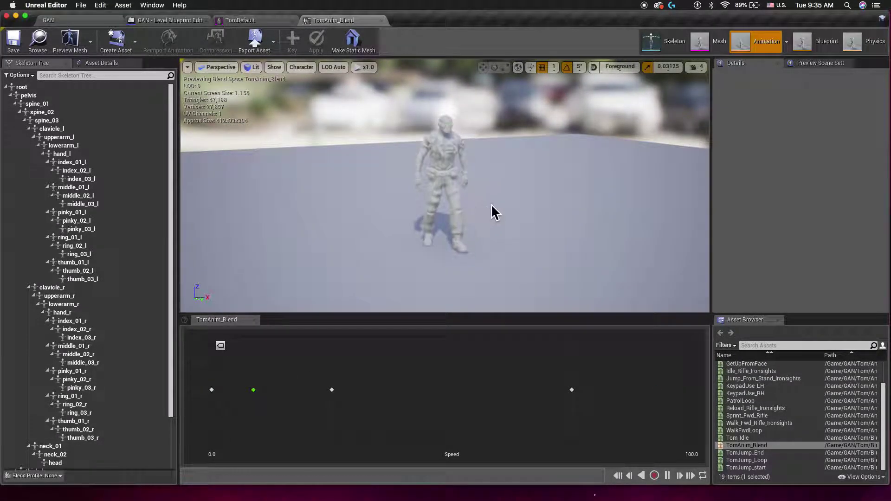
{"action": "scroll", "coordinate": [491, 214], "scroll_direction": "up", "scroll_amount": 5}
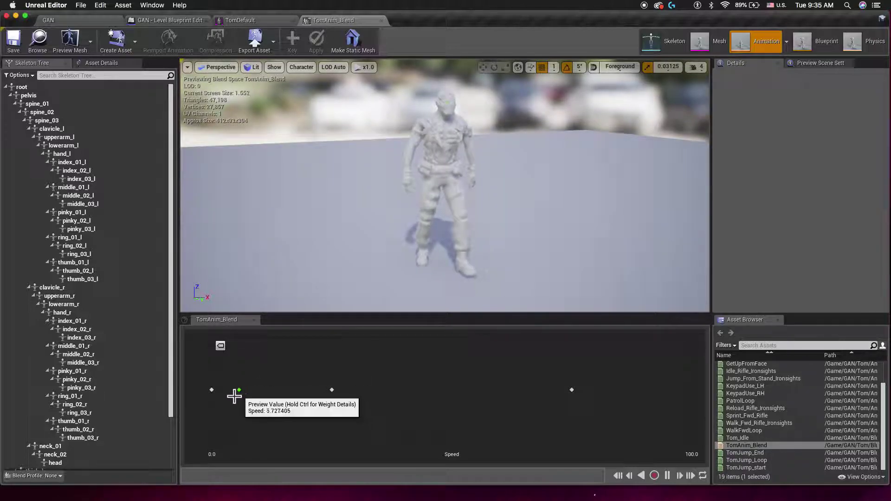
{"action": "mouse_move", "coordinate": [318, 224]}
{"action": "left_mouse_down"}
{"action": "mouse_move", "coordinate": [371, 218]}
{"action": "mouse_move", "coordinate": [333, 206]}
{"action": "mouse_move", "coordinate": [369, 194]}
{"action": "left_mouse_up"}
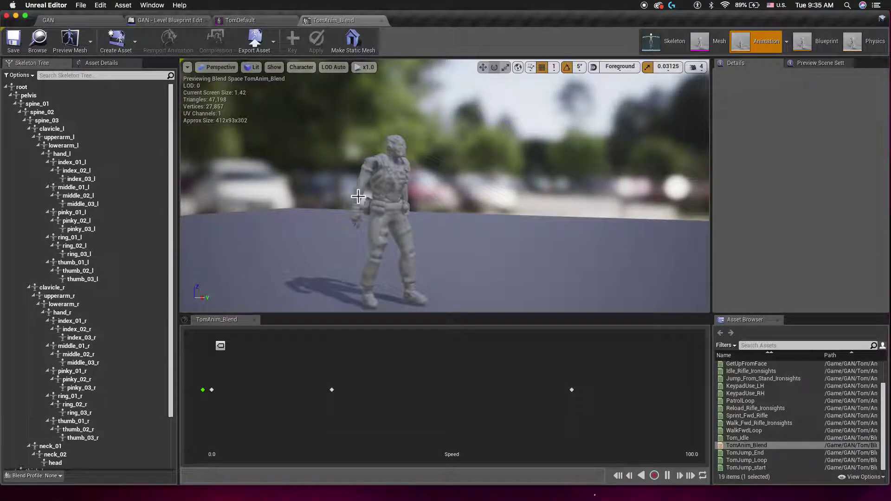
{"action": "mouse_move", "coordinate": [369, 195]}
{"action": "left_mouse_down"}
{"action": "mouse_move", "coordinate": [352, 200]}
{"action": "mouse_move", "coordinate": [434, 185]}
{"action": "left_mouse_up"}
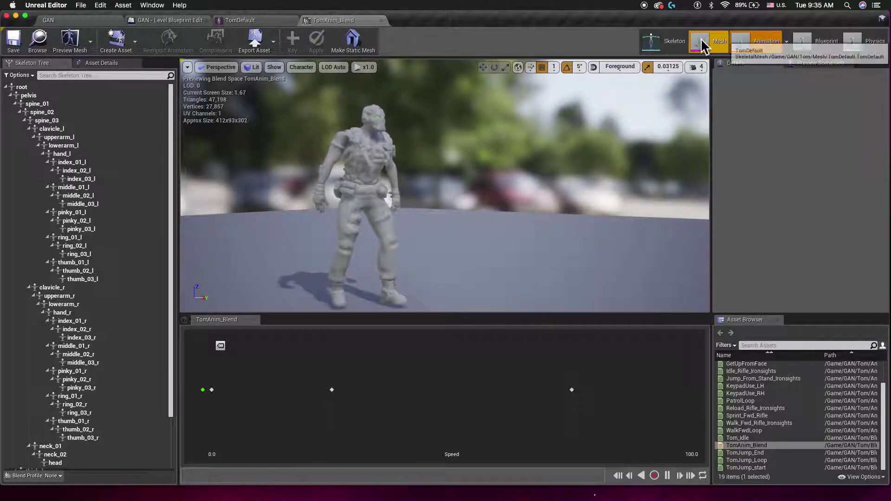
{"action": "left_click", "coordinate": [676, 46]}
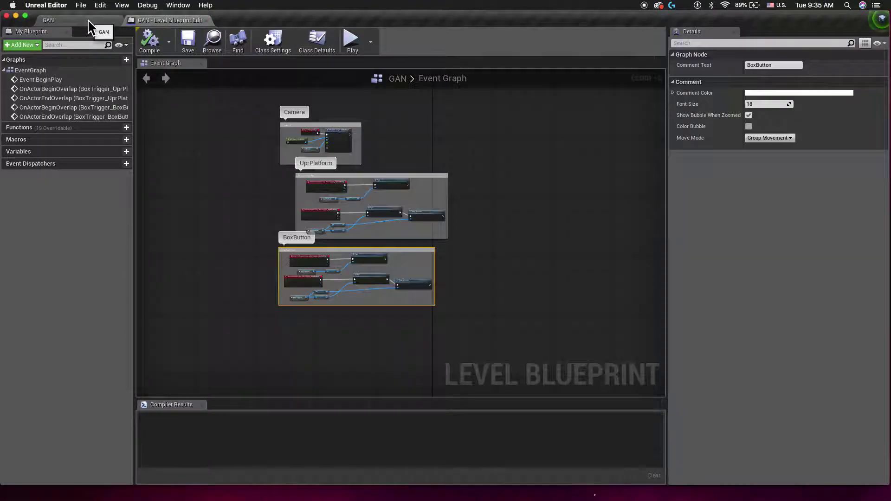
- Close the TomDefault editor and browse the Tower, Tom, LevelSeq, FX and Crate folders
{"action": "left_click", "coordinate": [88, 18]}
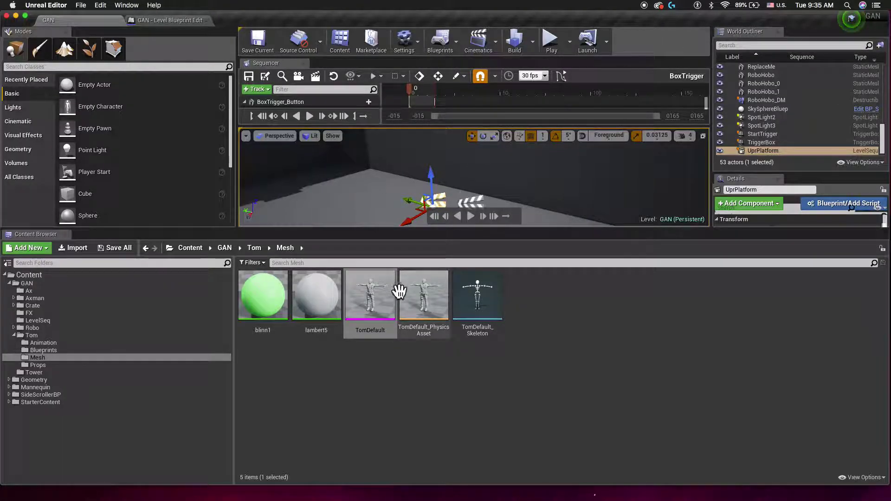
{"action": "left_click", "coordinate": [30, 372]}
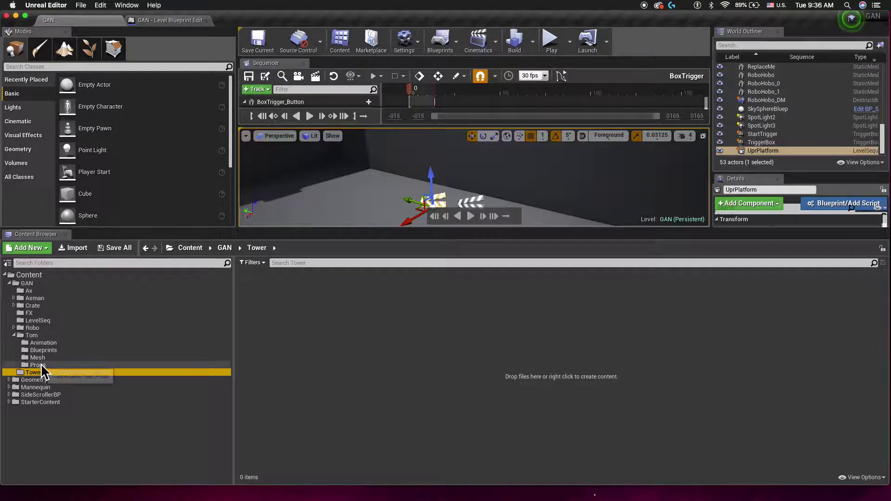
{"action": "left_click", "coordinate": [31, 335]}
{"action": "left_click", "coordinate": [14, 334]}
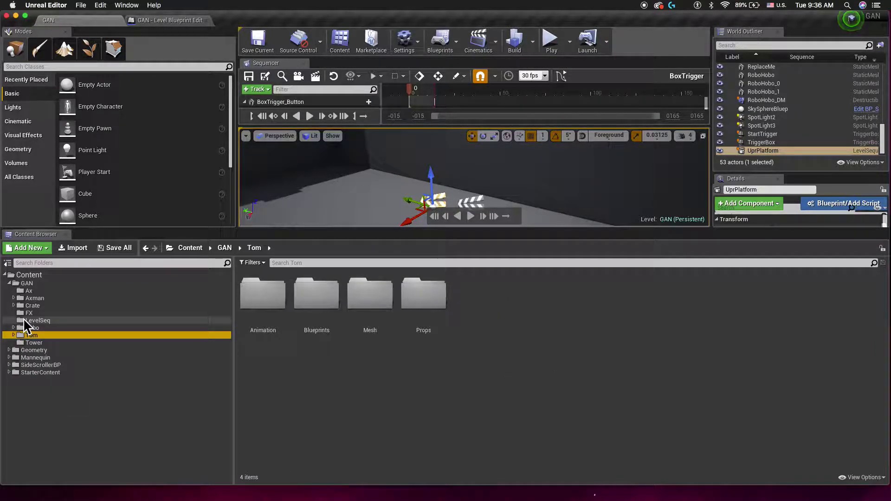
{"action": "left_click", "coordinate": [22, 320]}
{"action": "left_click", "coordinate": [18, 314]}
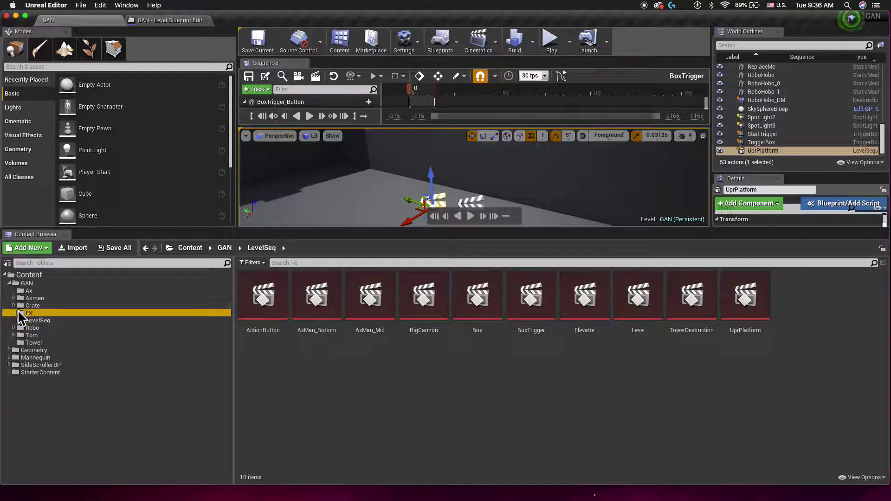
{"action": "left_click", "coordinate": [20, 304]}
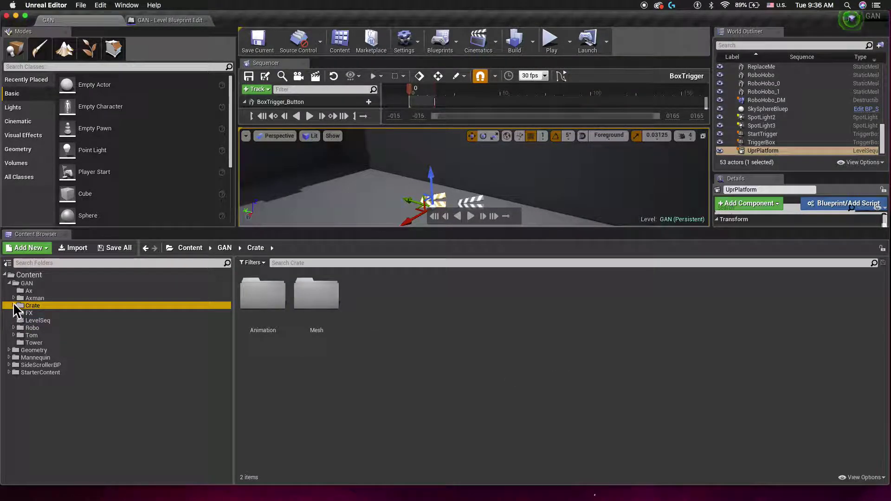
- Open Crate's Animation folder, return to the top-level GAN folder, and enlarge the viewport
{"action": "double_click", "coordinate": [262, 297]}
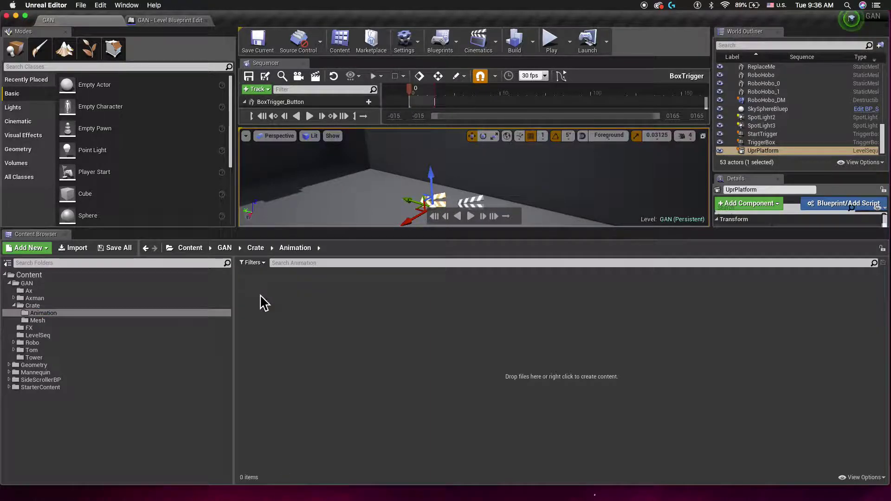
{"action": "double_click", "coordinate": [16, 305]}
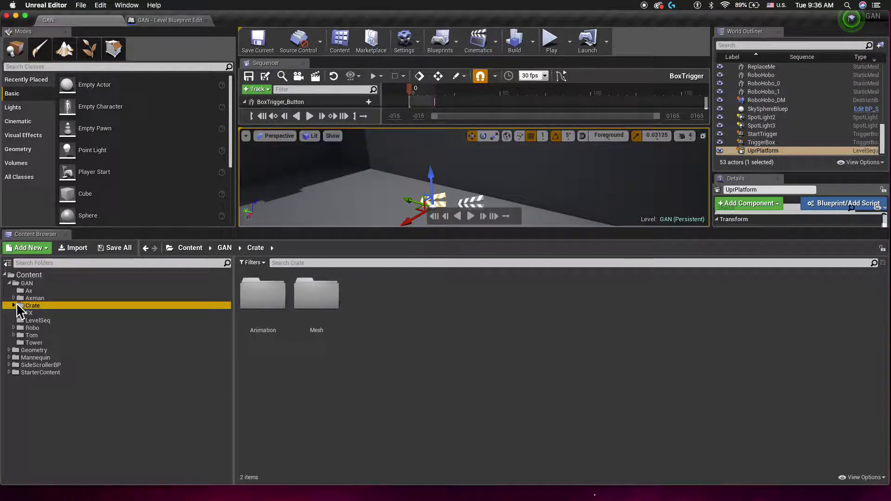
{"action": "double_click", "coordinate": [13, 283]}
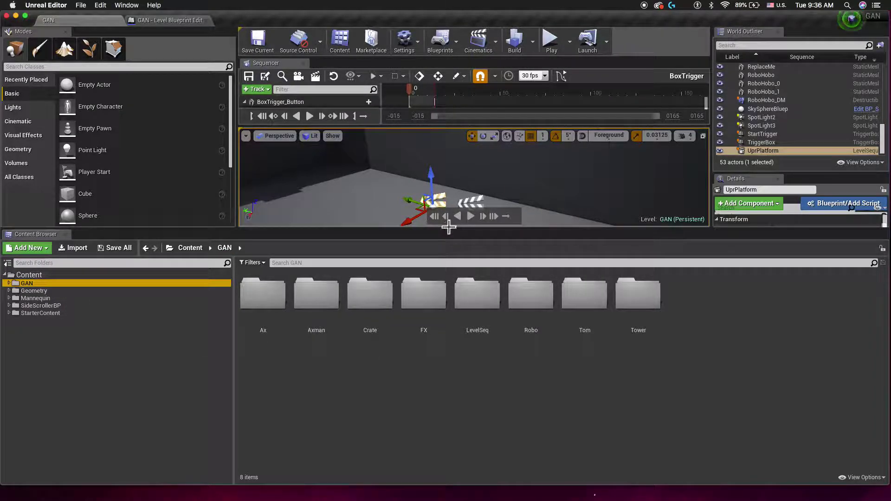
{"action": "left_click_drag", "start_coordinate": [448, 226], "coordinate": [436, 411]}
- Inspect the white platform structure, selecting Wall3, then Wall1, then Wall3 again, and view the level floor
{"action": "right_click_drag", "start_coordinate": [439, 335], "coordinate": [427, 310]}
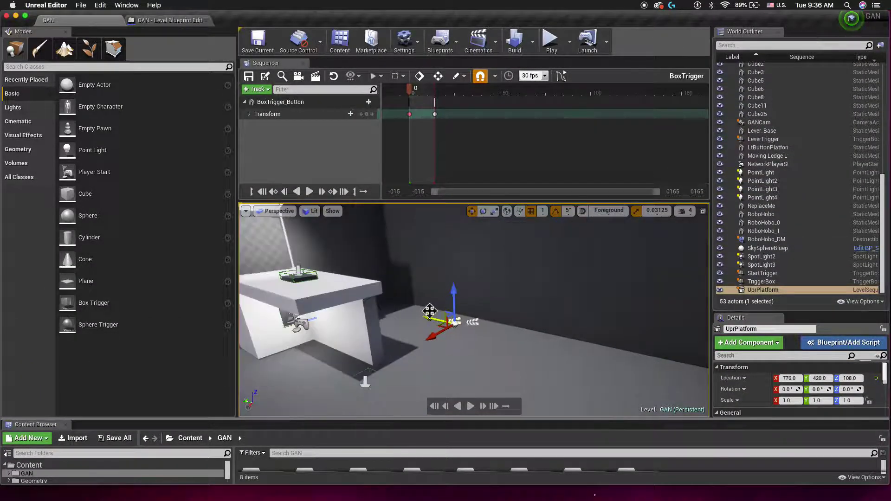
{"action": "right_click", "coordinate": [514, 278]}
{"action": "left_click", "coordinate": [406, 277]}
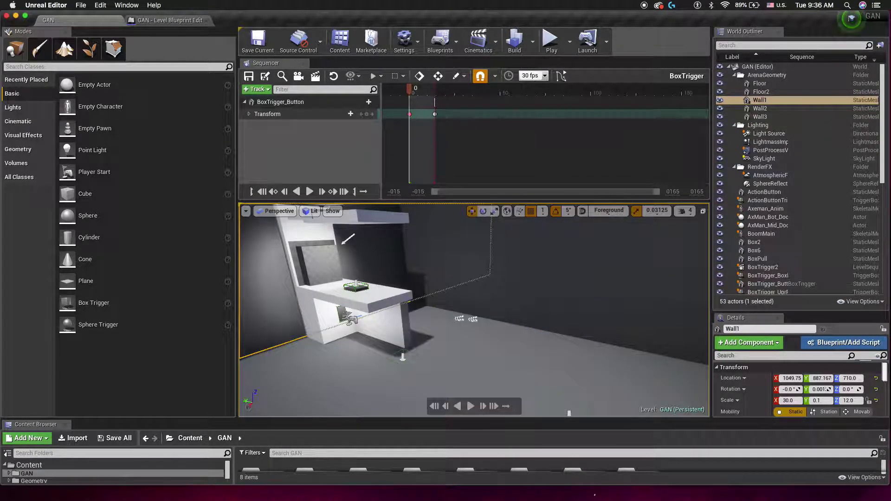
{"action": "right_click", "coordinate": [401, 279]}
{"action": "left_click", "coordinate": [553, 284]}
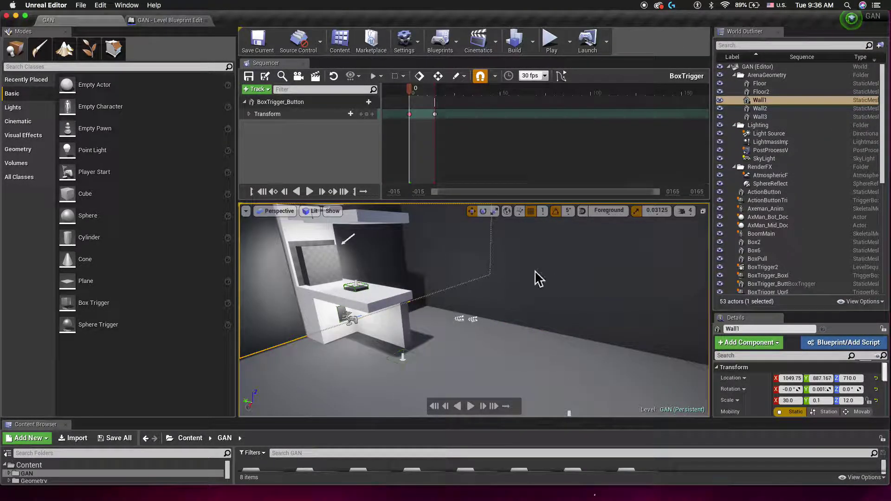
{"action": "right_click", "coordinate": [538, 277]}
{"action": "left_click", "coordinate": [481, 284]}
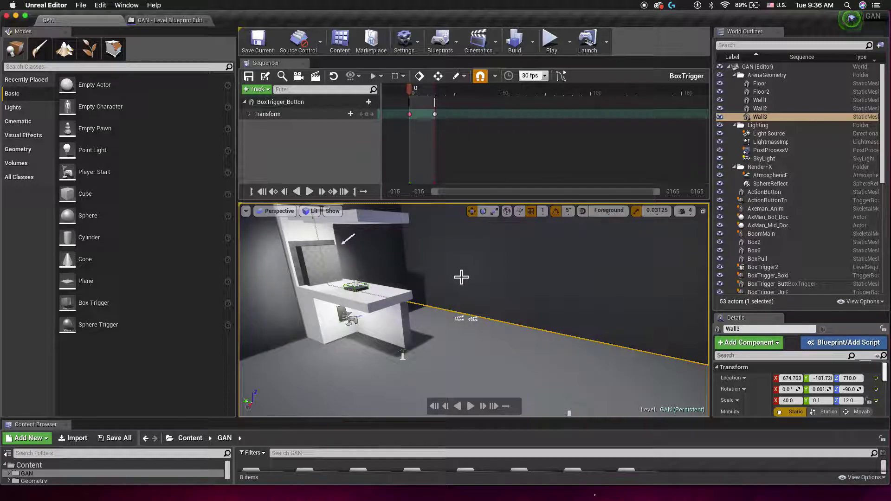
{"action": "right_click_drag", "start_coordinate": [461, 277], "coordinate": [460, 277]}
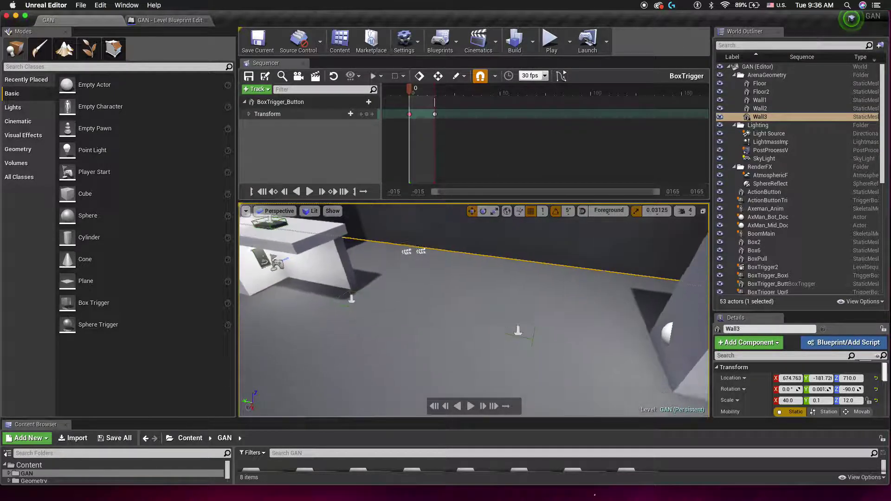
{"action": "mouse_move", "coordinate": [460, 277]}
{"action": "right_mouse_down"}
{"action": "mouse_move", "coordinate": [485, 255]}
{"action": "mouse_move", "coordinate": [460, 276]}
{"action": "right_mouse_up"}
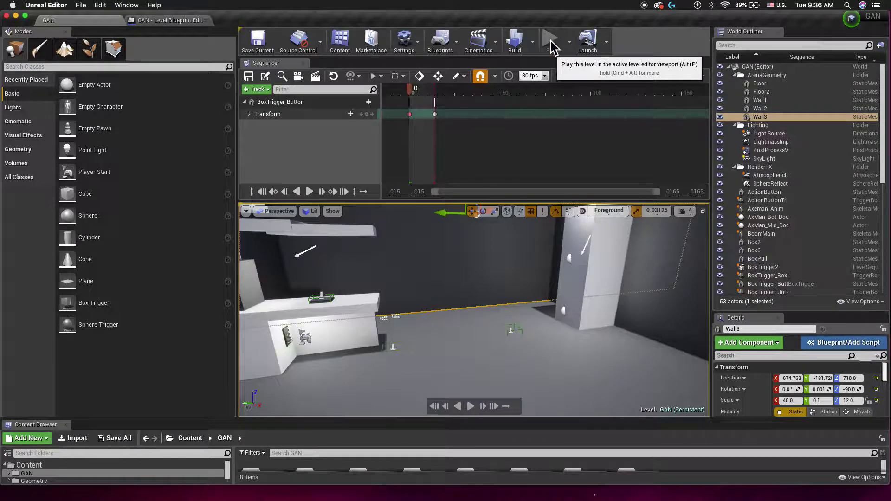
- Run a short Play-in-Editor test of the GAN level and stop it with Esc
{"action": "left_click", "coordinate": [551, 47]}
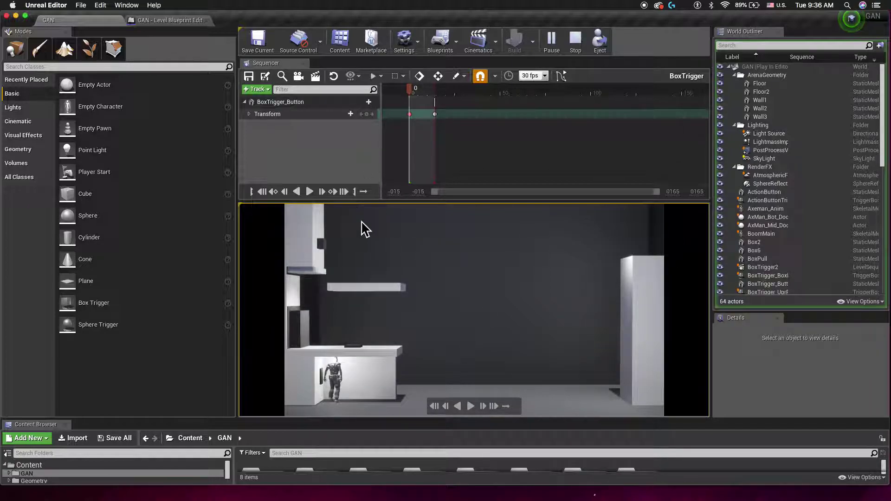
{"action": "key", "text": "Escape"}
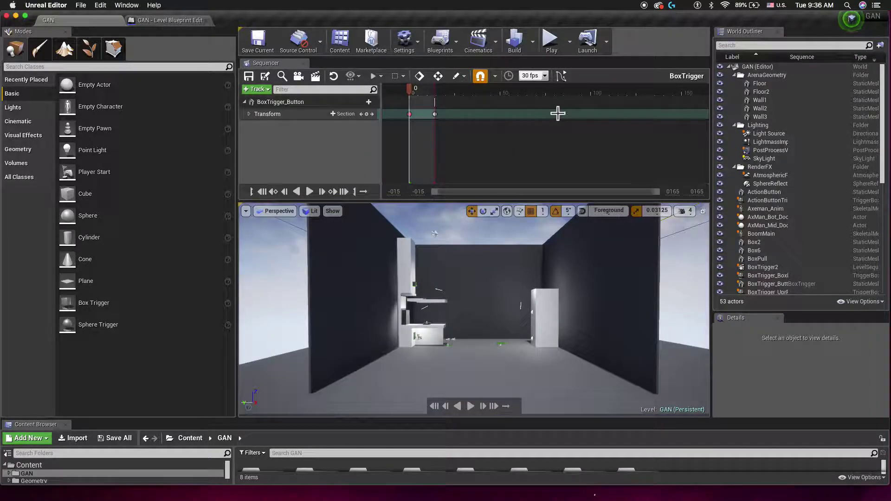
- View the GAN Level Blueprint's Event Graph, then start a fresh Play-in-Editor session
{"action": "left_click", "coordinate": [179, 20]}
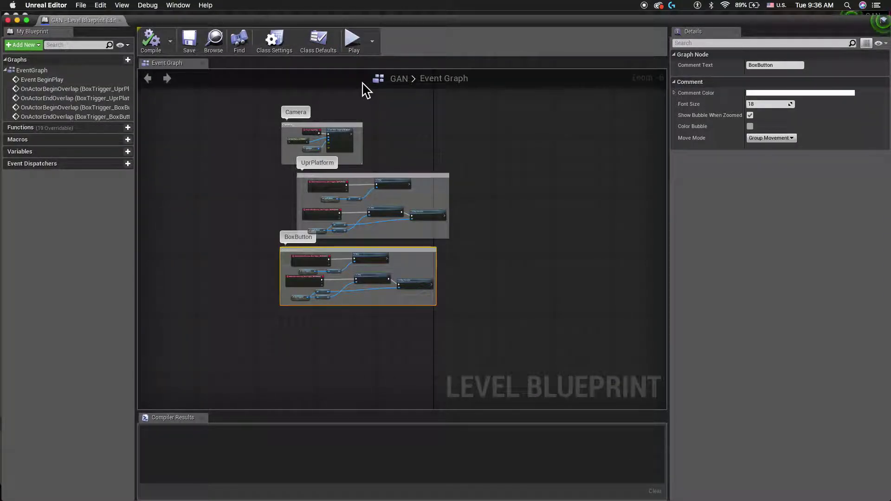
{"action": "left_click", "coordinate": [349, 43]}
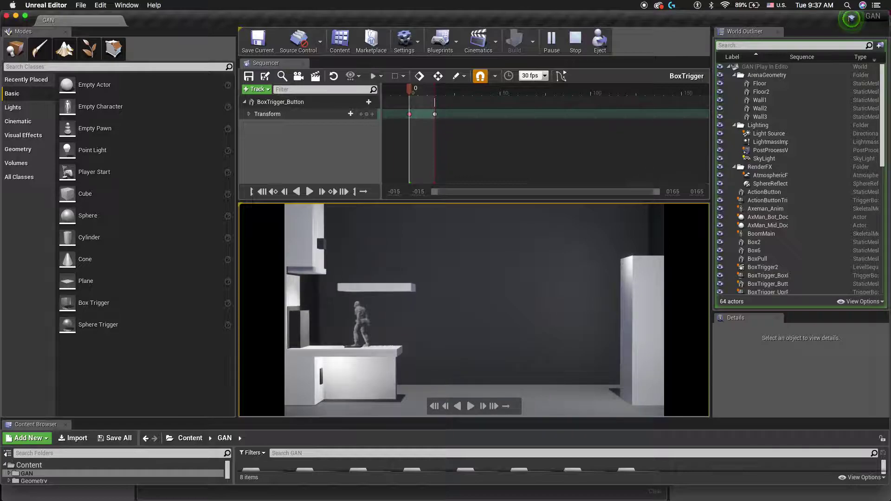
- Jump the character off the ledge onto the moving platform, then end the play-test
{"action": "key", "text": "space"}
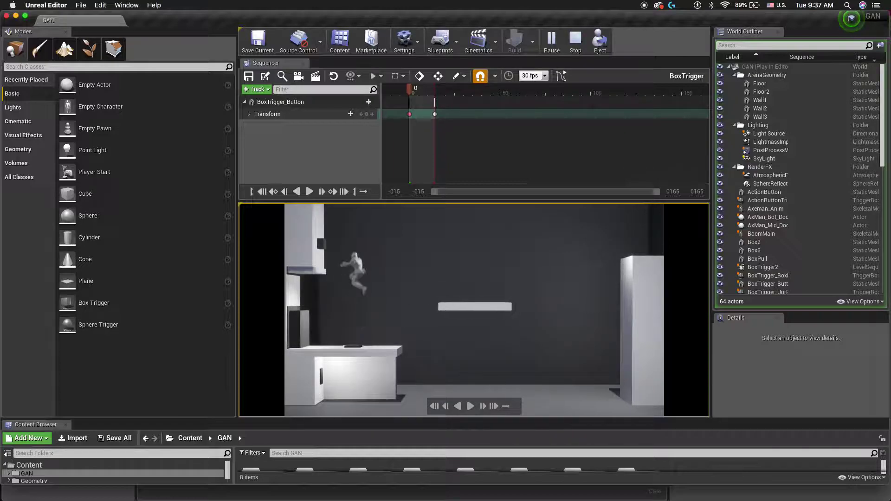
{"action": "key", "text": "space"}
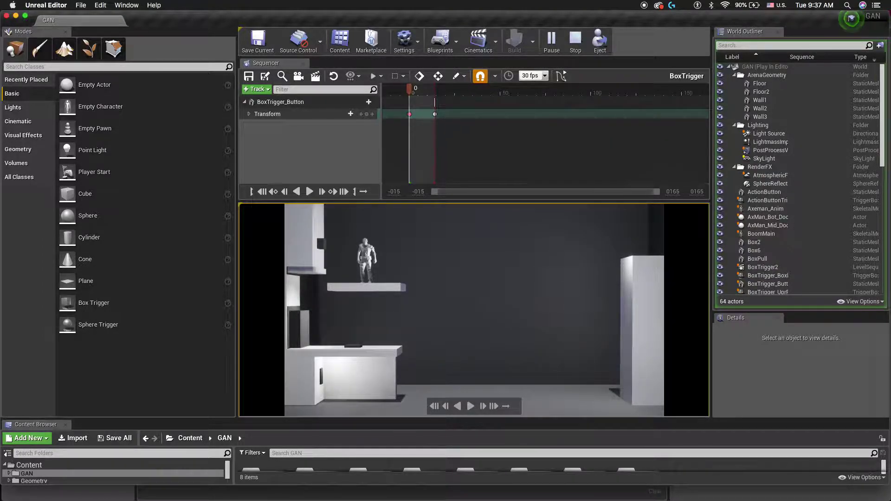
{"action": "key", "text": "Escape"}
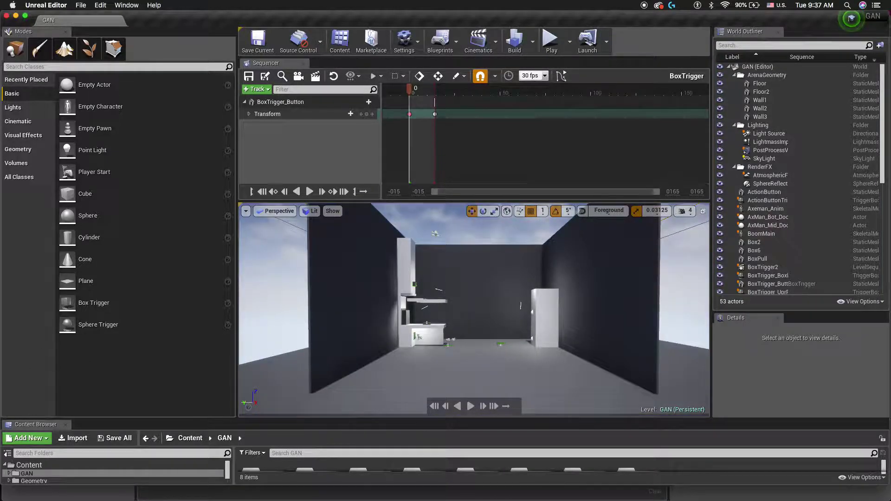